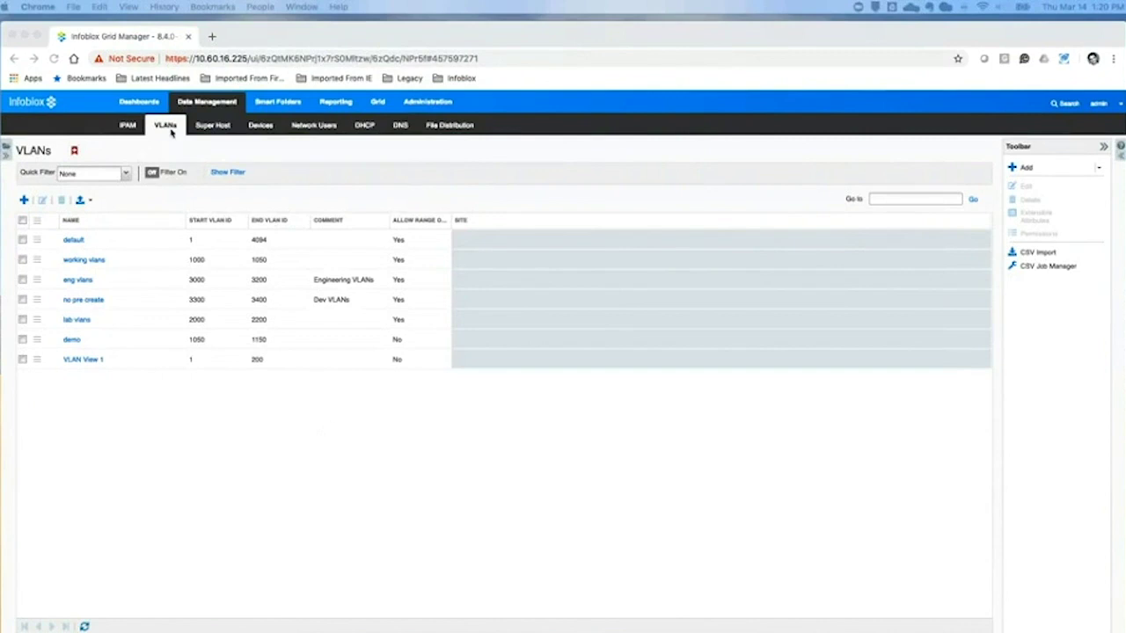
- Glance at the IPAM network list, then return to the VLANs page listing seven VLAN views
{"action": "left_click", "coordinate": [129, 128]}
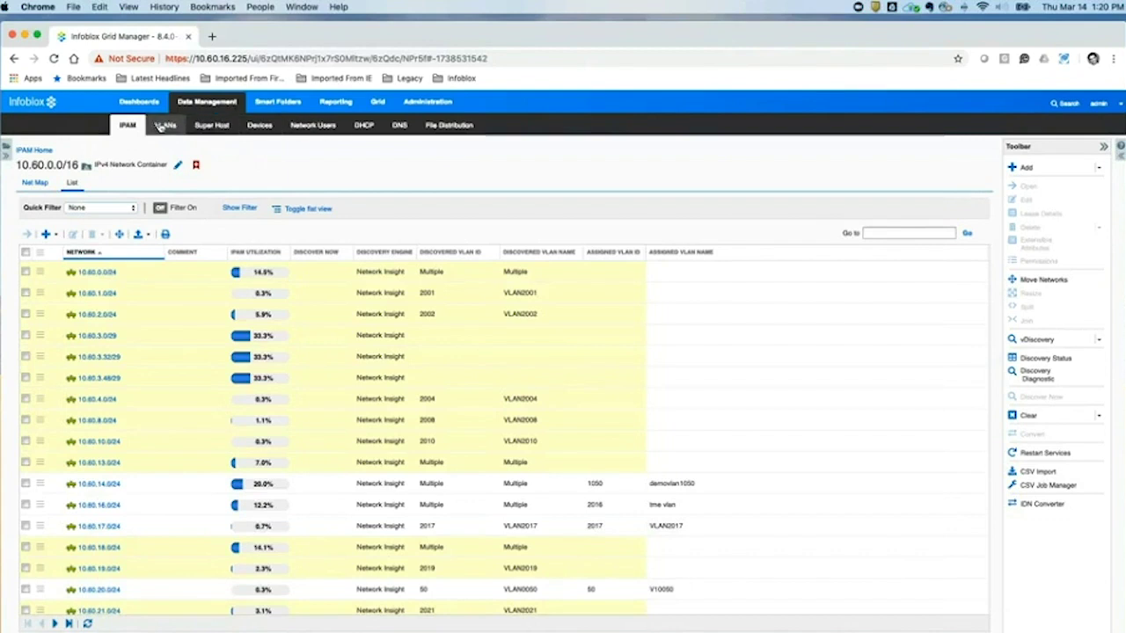
{"action": "left_click", "coordinate": [161, 126]}
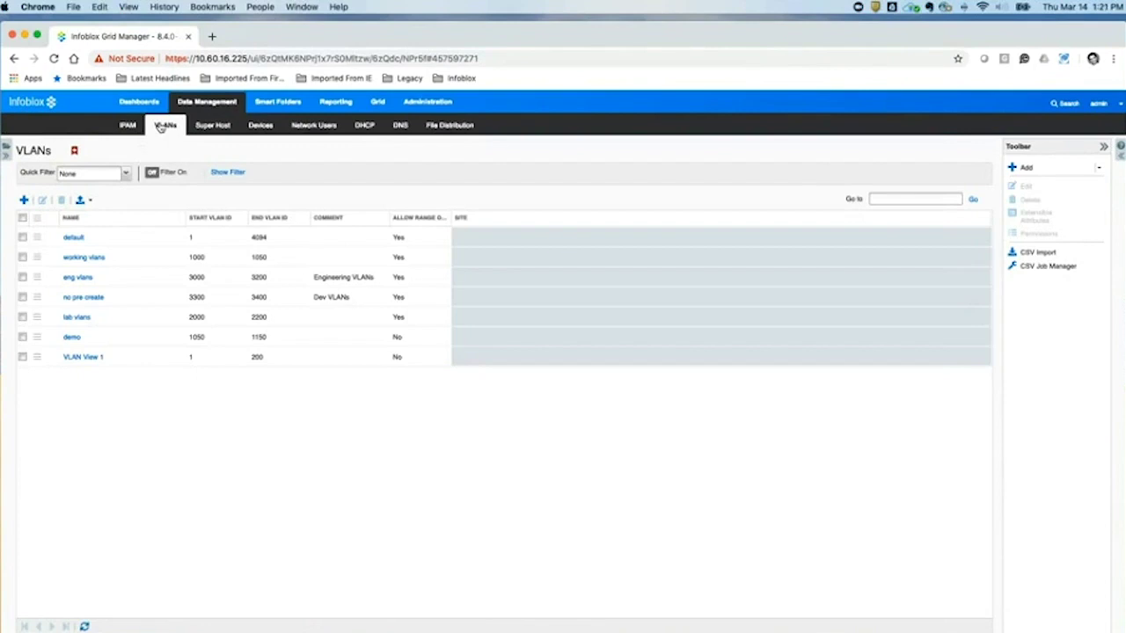
{"action": "left_click", "coordinate": [1098, 170]}
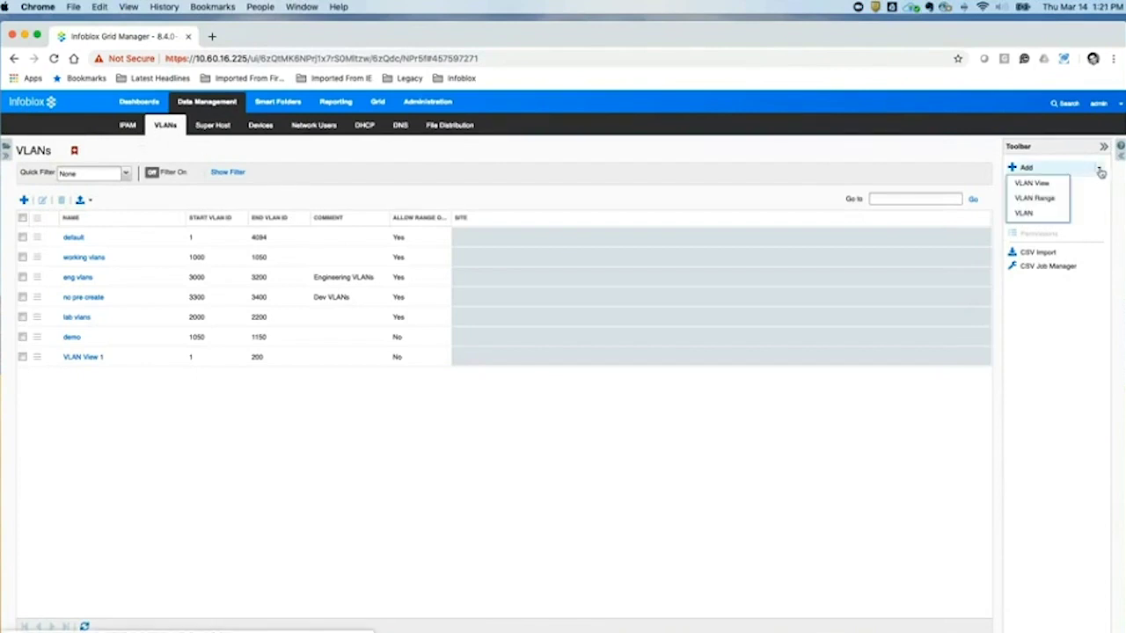
{"action": "left_click", "coordinate": [1049, 184]}
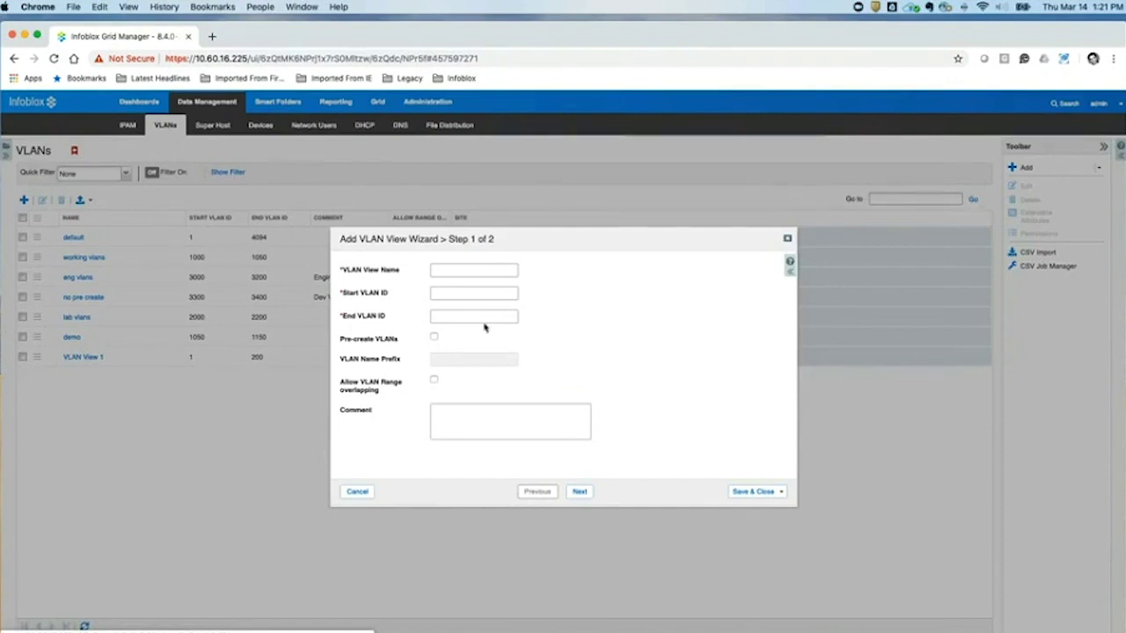
{"action": "left_click", "coordinate": [434, 337]}
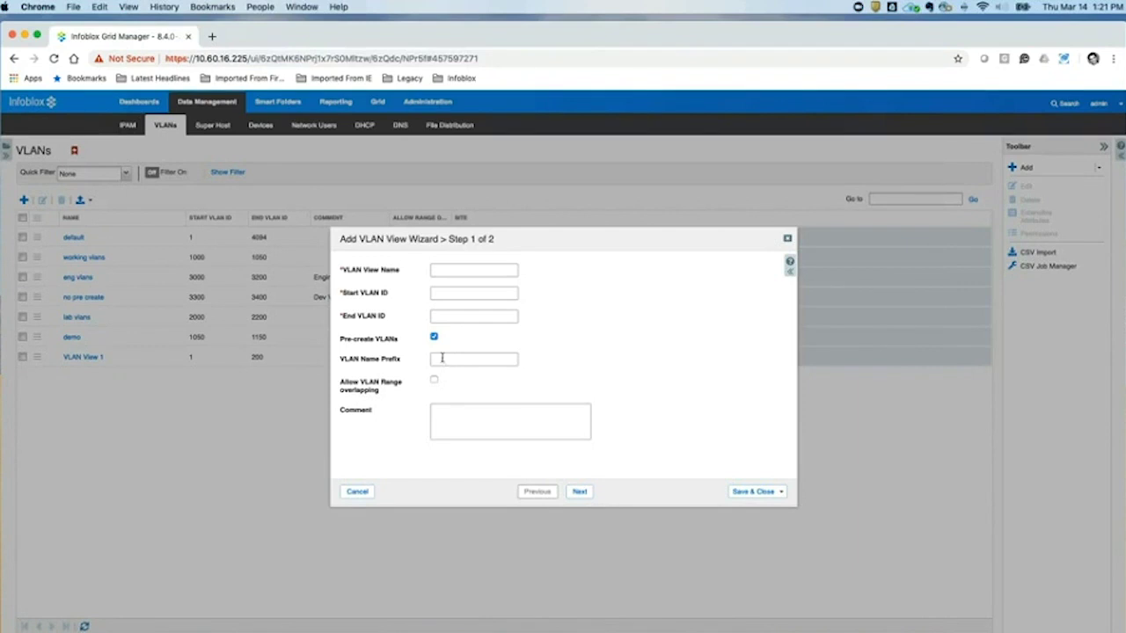
{"action": "left_click", "coordinate": [434, 337]}
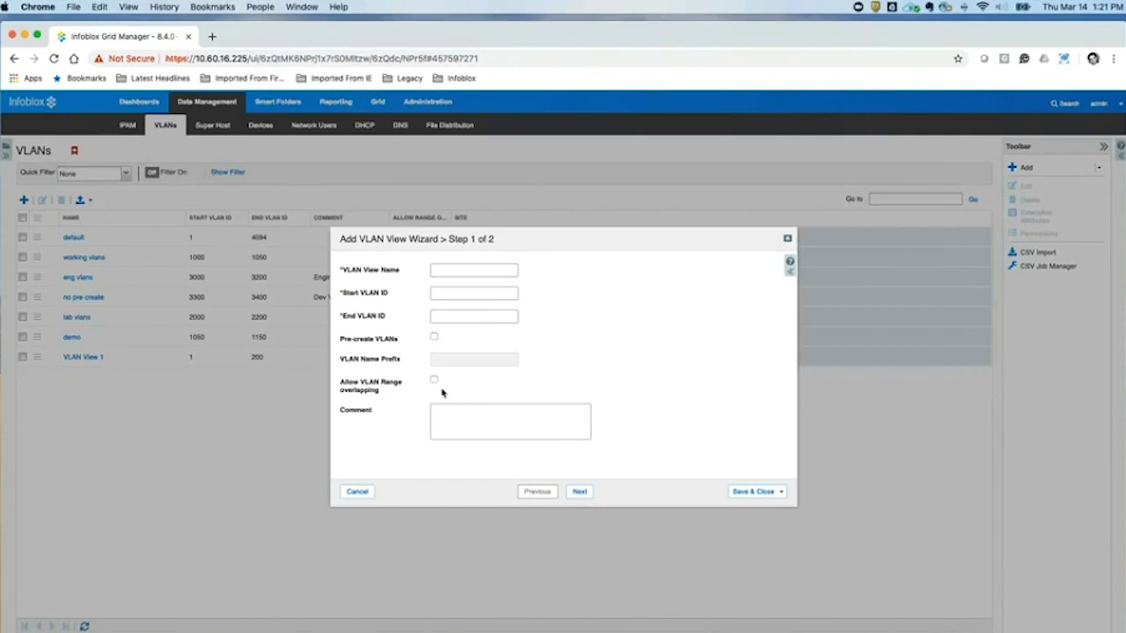
{"action": "left_click", "coordinate": [356, 493]}
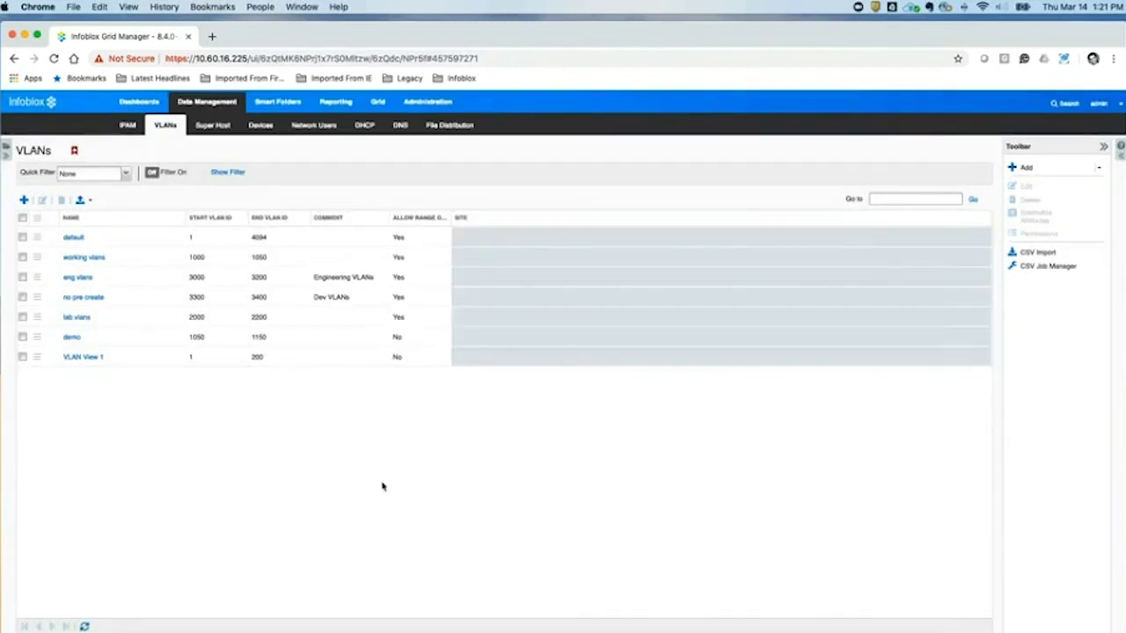
{"action": "left_click", "coordinate": [1100, 169]}
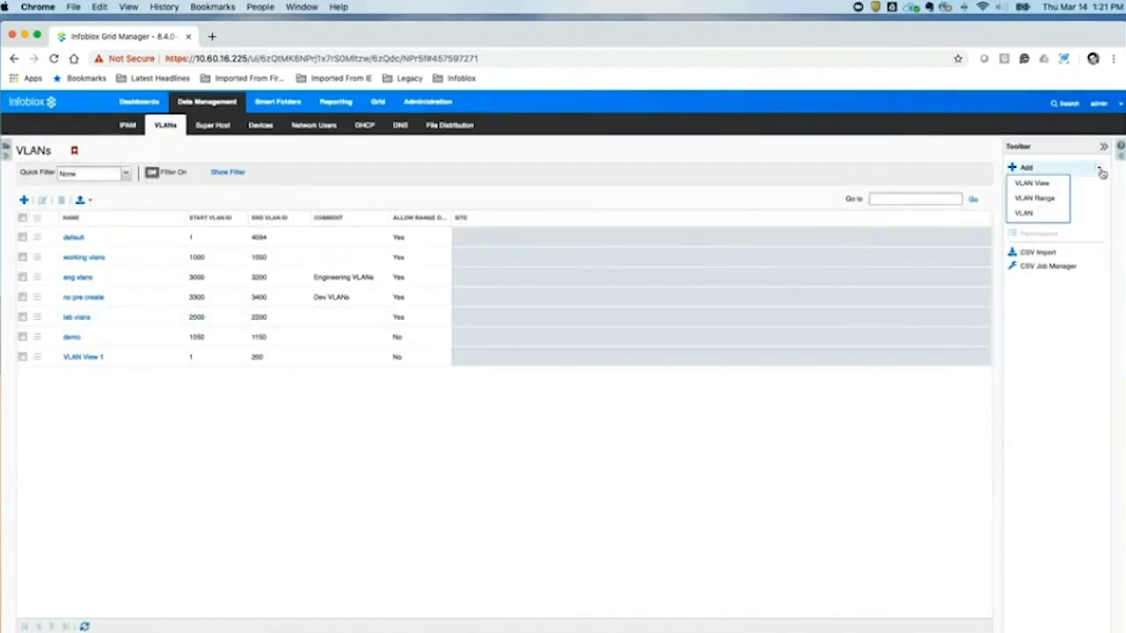
{"action": "left_click", "coordinate": [1034, 200]}
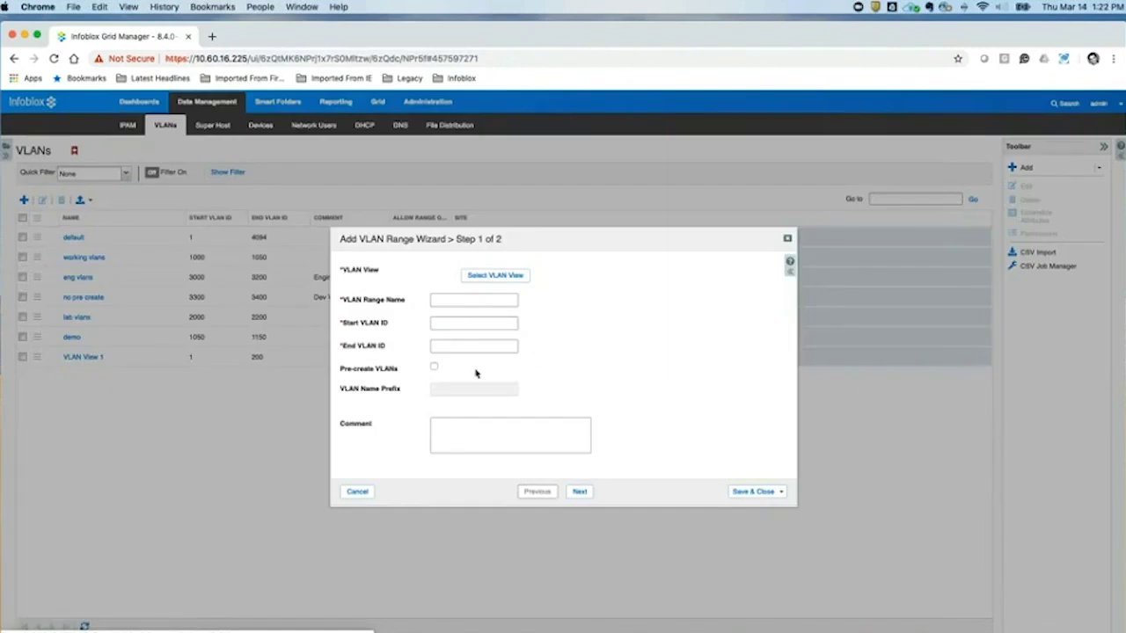
{"action": "left_click", "coordinate": [500, 278]}
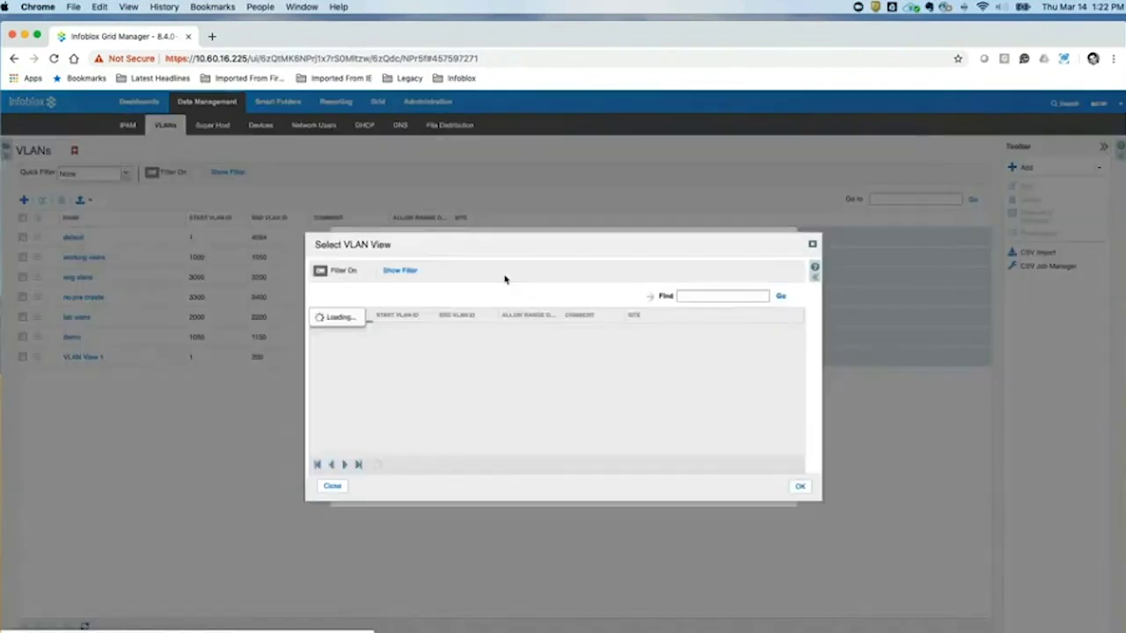
{"action": "left_click", "coordinate": [332, 489]}
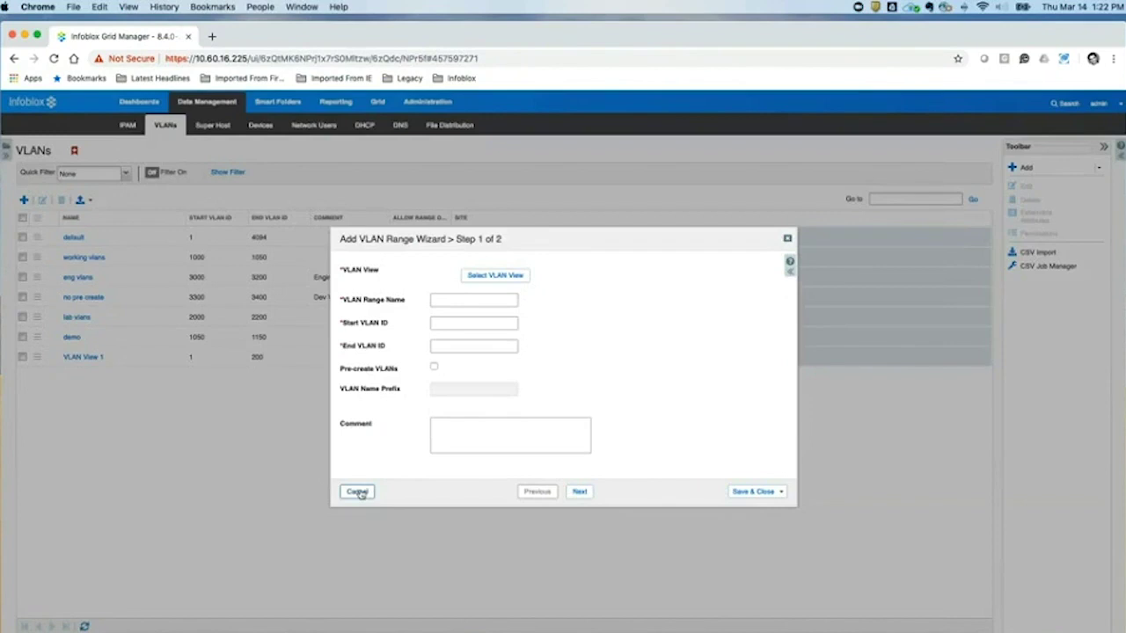
{"action": "left_click", "coordinate": [358, 492]}
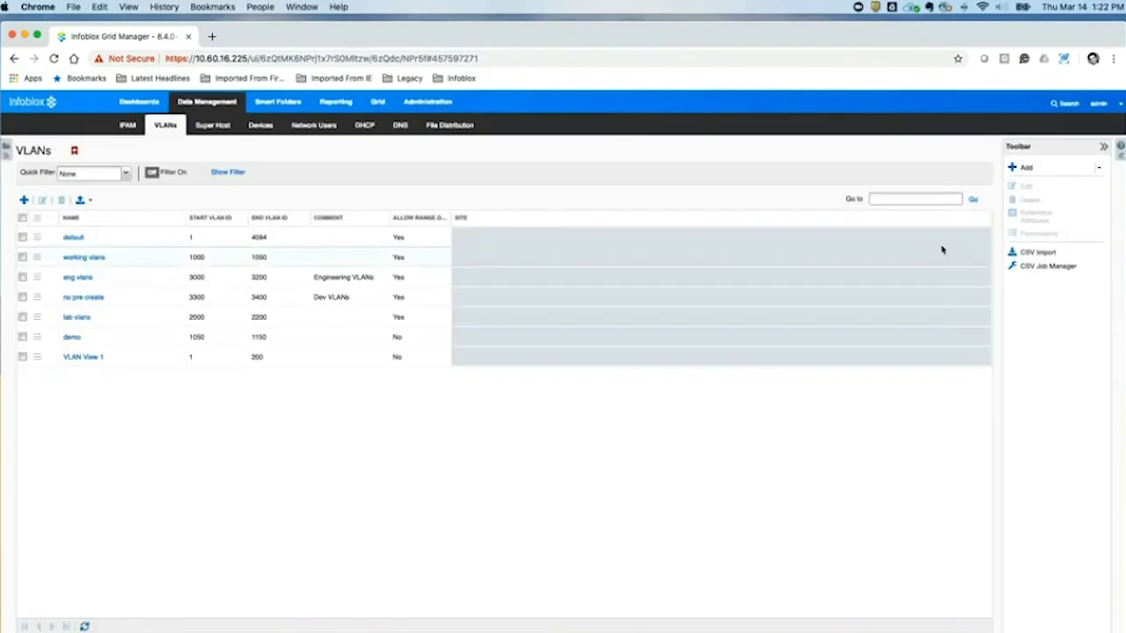
{"action": "left_click", "coordinate": [1099, 167]}
{"action": "left_click", "coordinate": [1039, 216]}
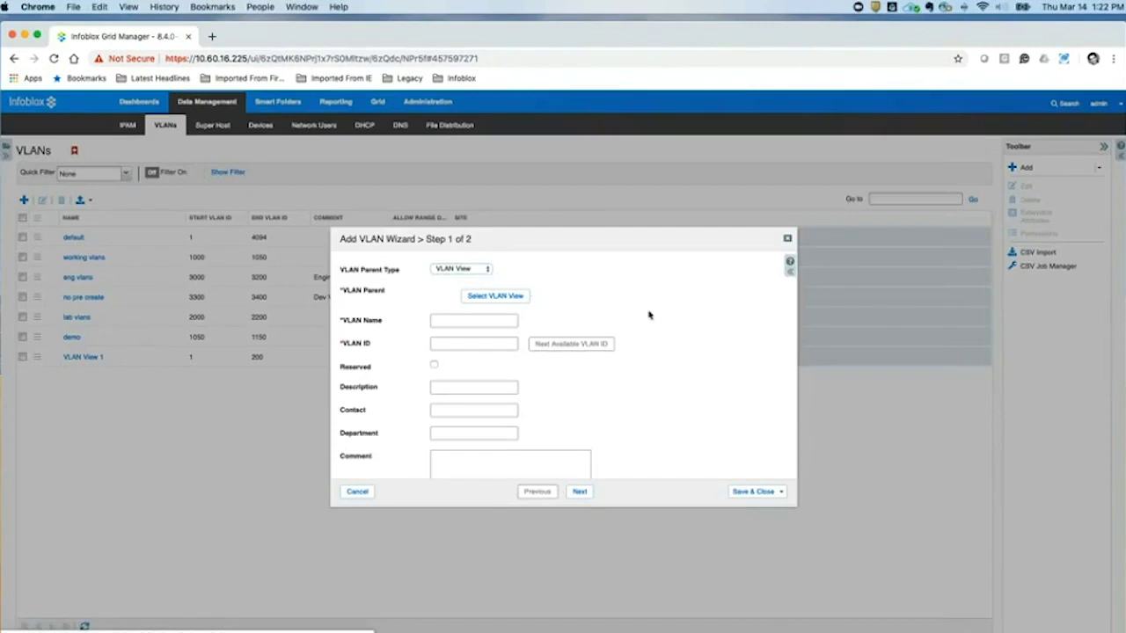
{"action": "scroll", "coordinate": [649, 315], "scroll_direction": "down", "scroll_amount": 2}
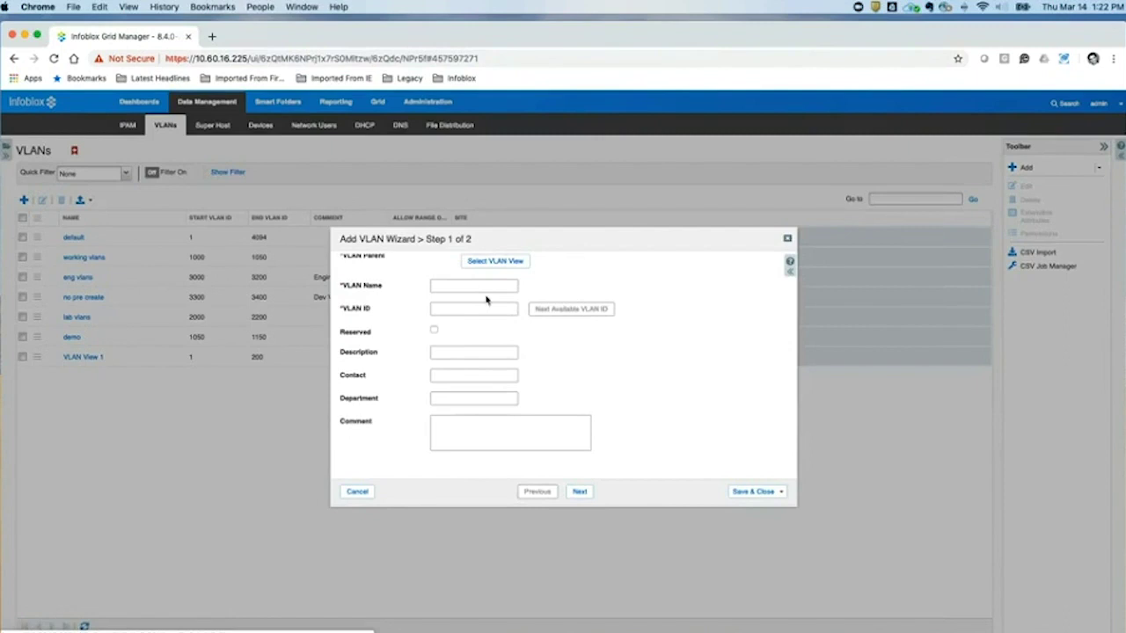
{"action": "scroll", "coordinate": [586, 343], "scroll_direction": "up", "scroll_amount": 2}
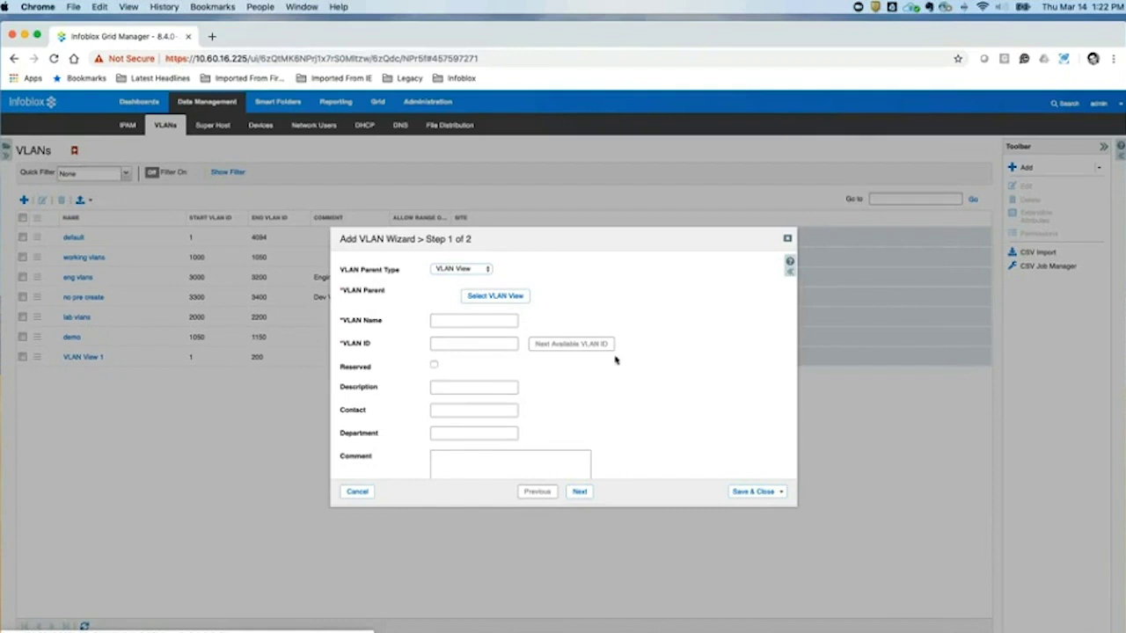
{"action": "scroll", "coordinate": [675, 374], "scroll_direction": "down", "scroll_amount": 2}
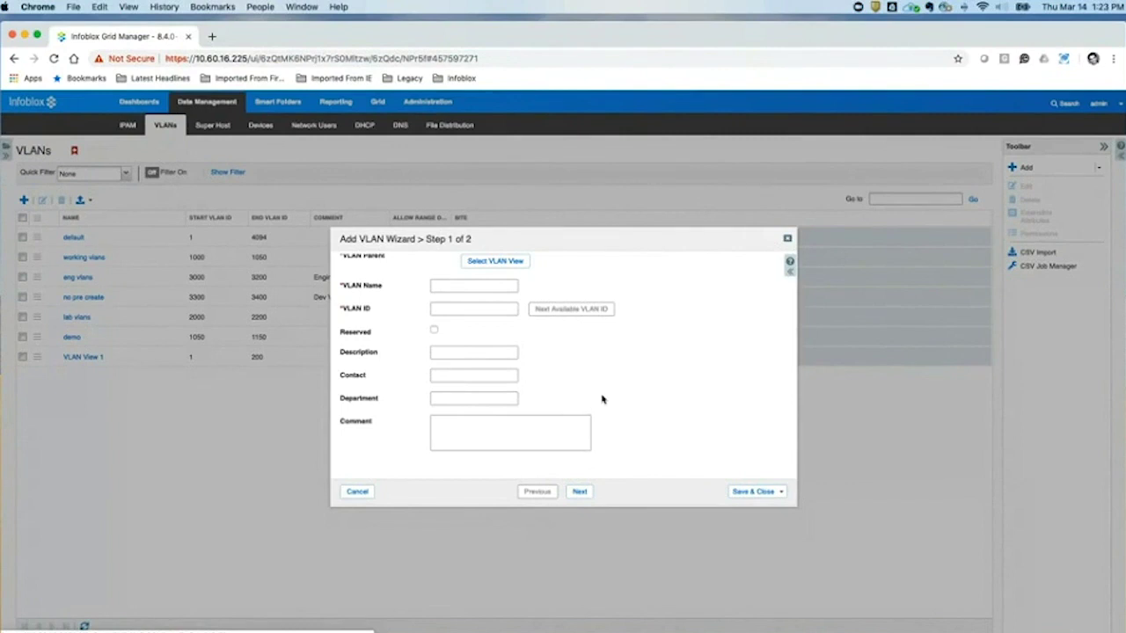
{"action": "left_click", "coordinate": [357, 492]}
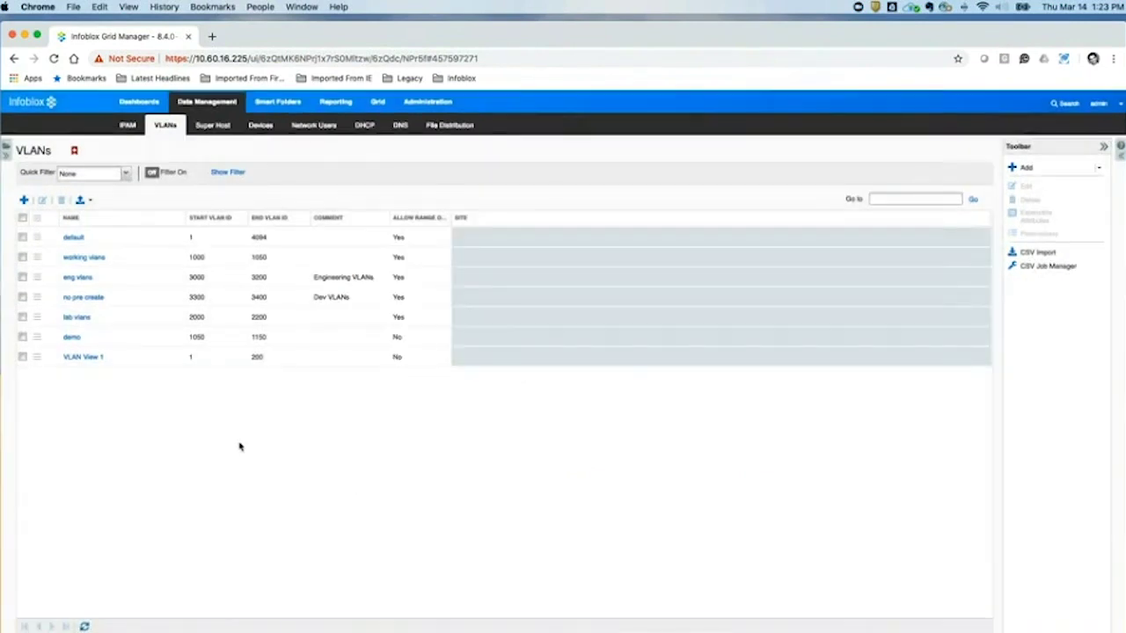
{"action": "left_click", "coordinate": [72, 338]}
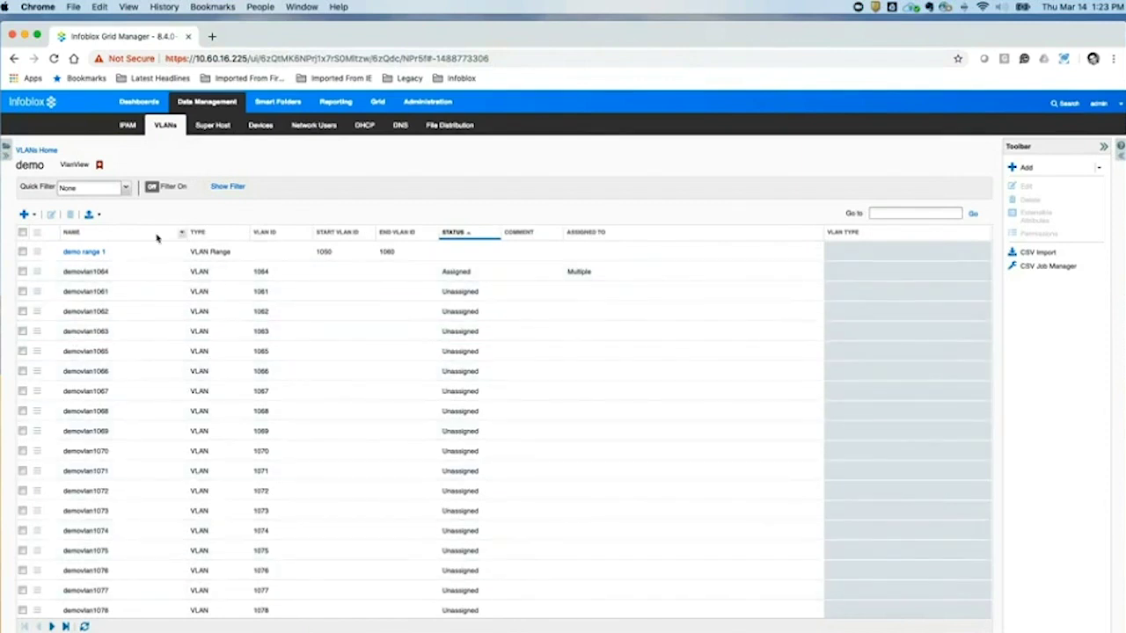
{"action": "left_click", "coordinate": [86, 253]}
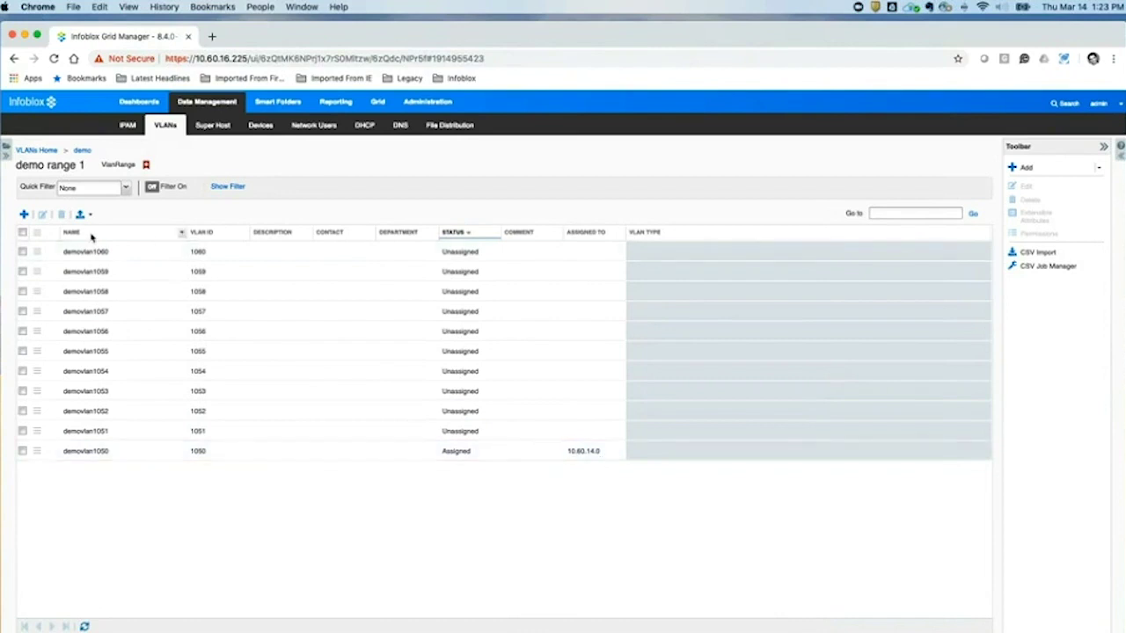
{"action": "left_click", "coordinate": [37, 150]}
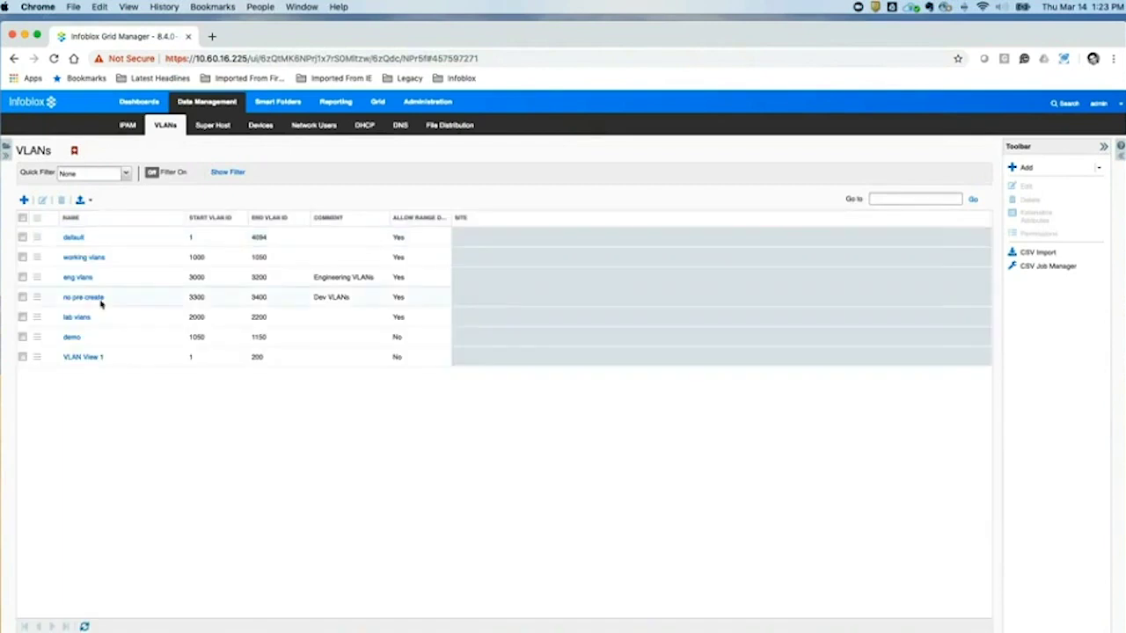
{"action": "left_click", "coordinate": [72, 338]}
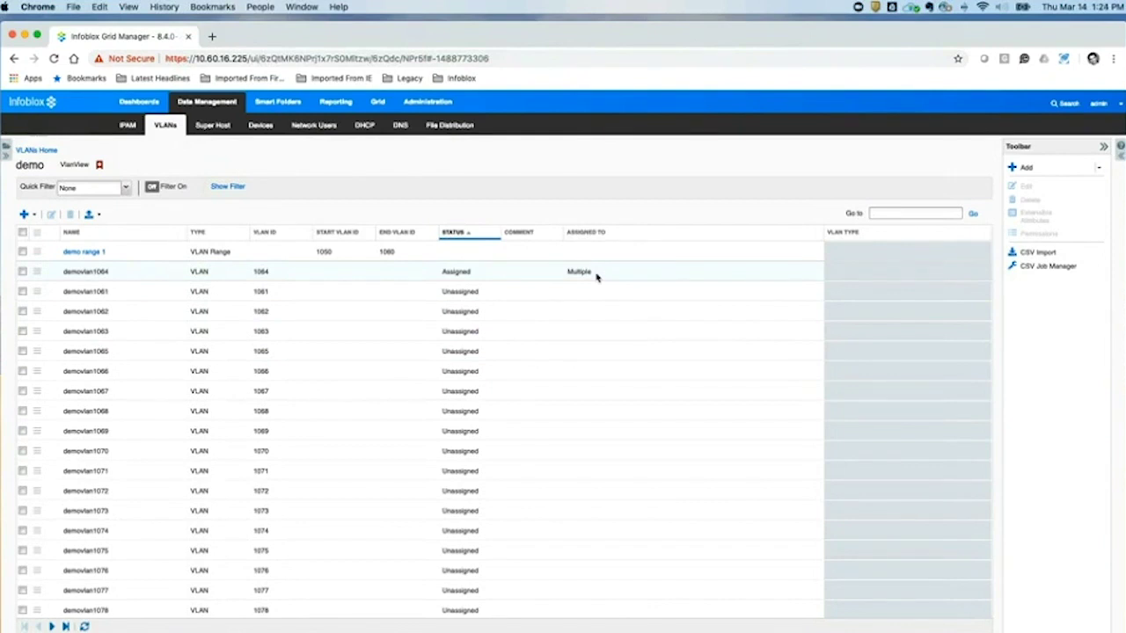
{"action": "left_click", "coordinate": [35, 150]}
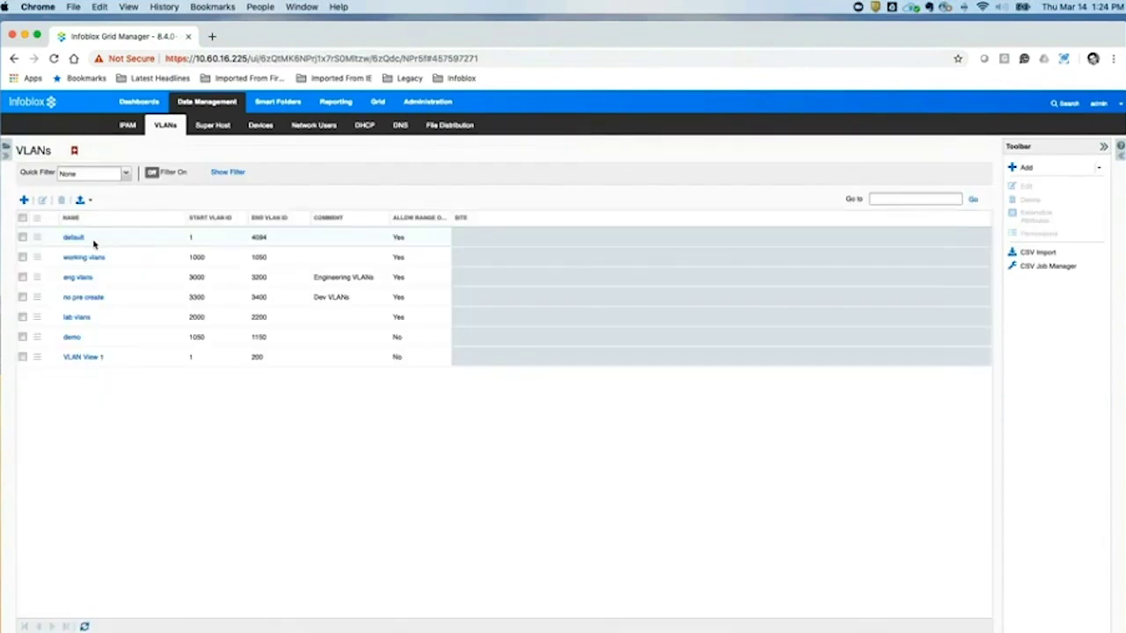
- Open the default VLAN view's 'default range' to show VLANs 2022, 999, 2017 and 2016
{"action": "left_click", "coordinate": [73, 238]}
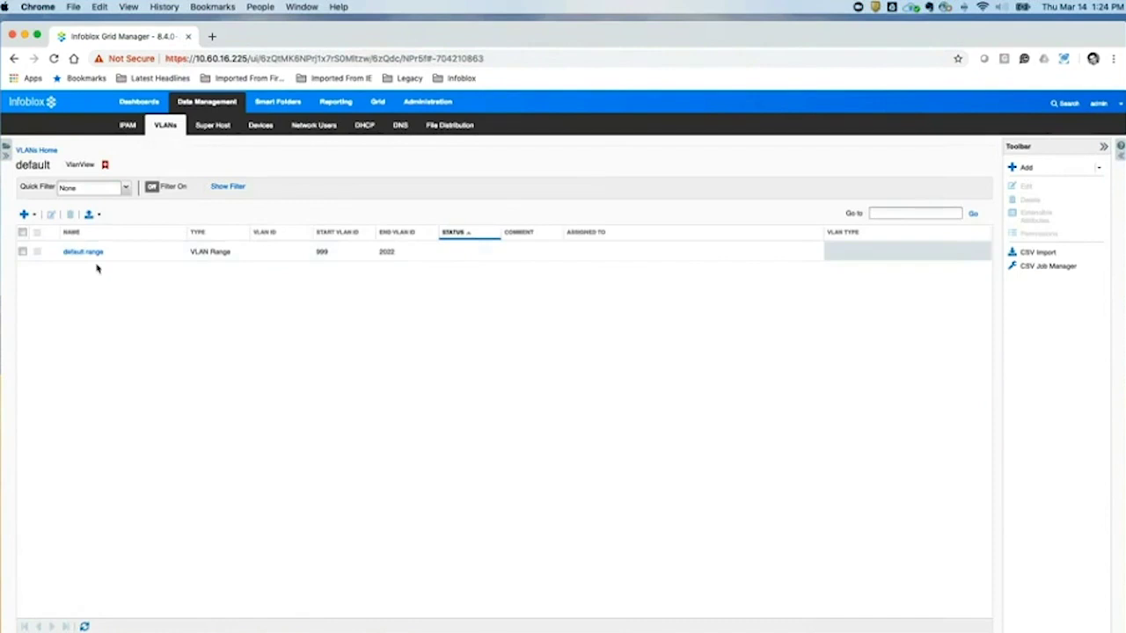
{"action": "left_click", "coordinate": [97, 253]}
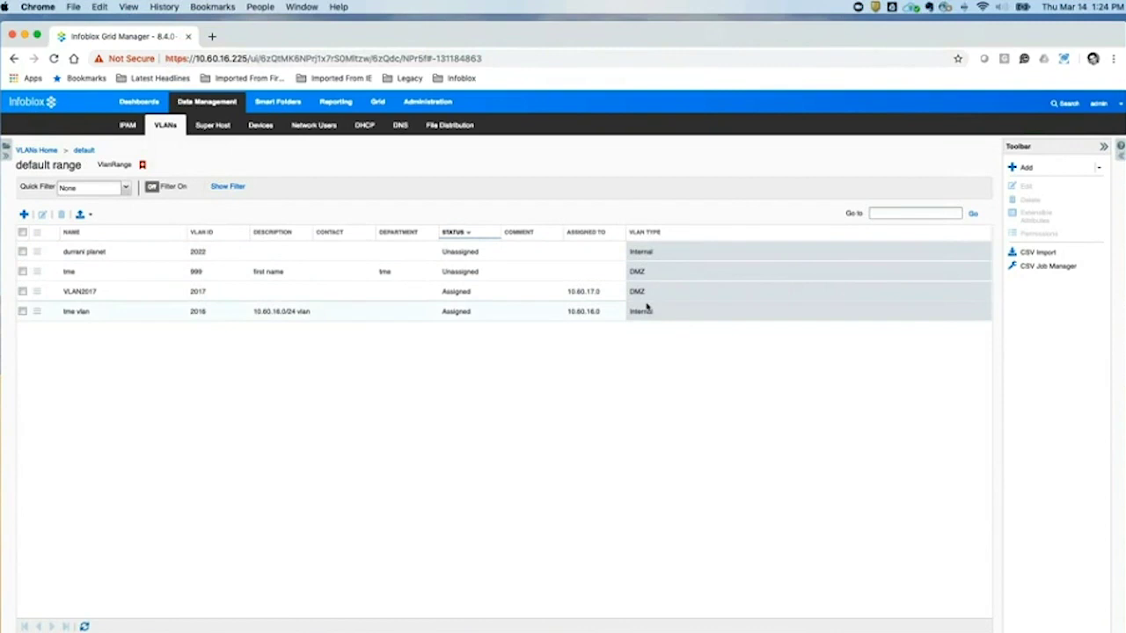
- Open VLAN2017's details, confirm its VLAN Type attribute is DMZ, and cancel without changes
{"action": "left_click", "coordinate": [38, 293]}
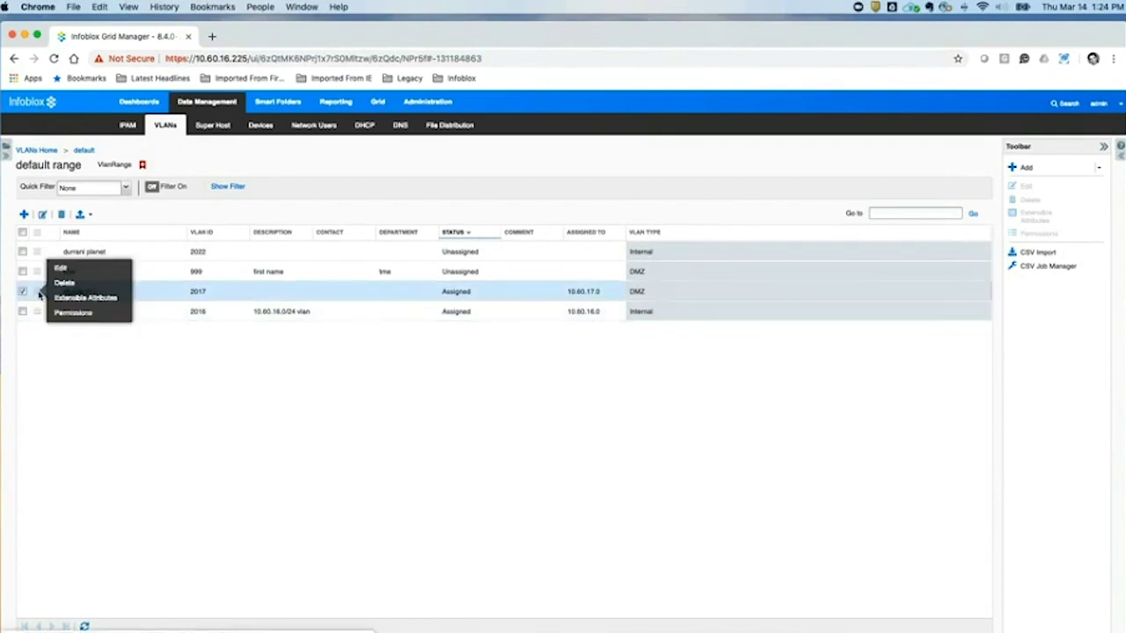
{"action": "left_click", "coordinate": [76, 269]}
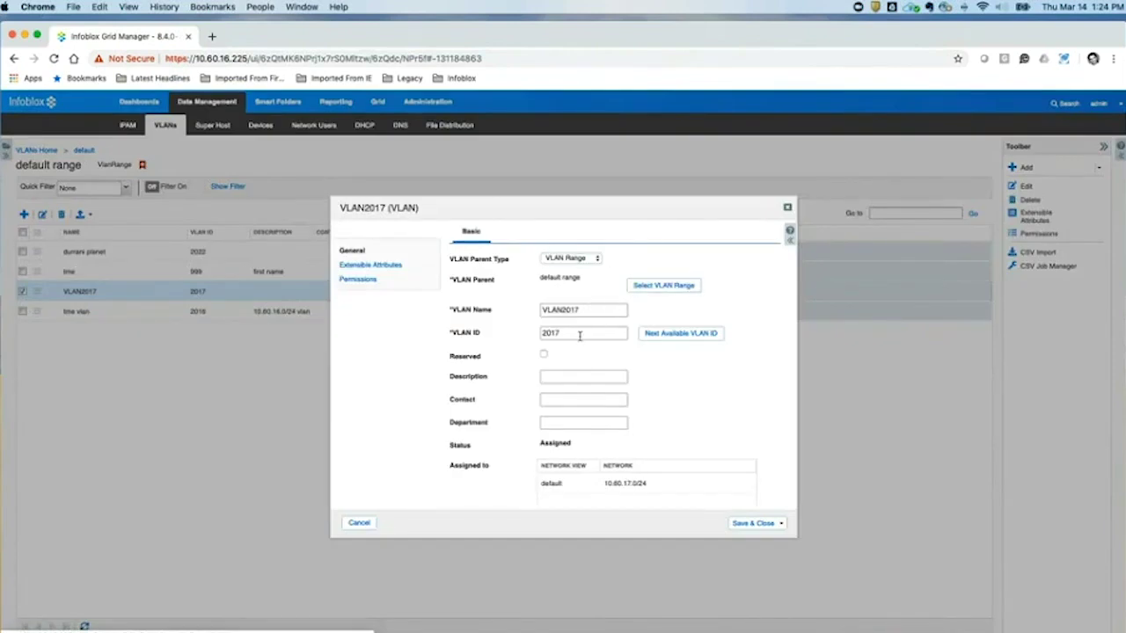
{"action": "scroll", "coordinate": [684, 407], "scroll_direction": "down", "scroll_amount": 2}
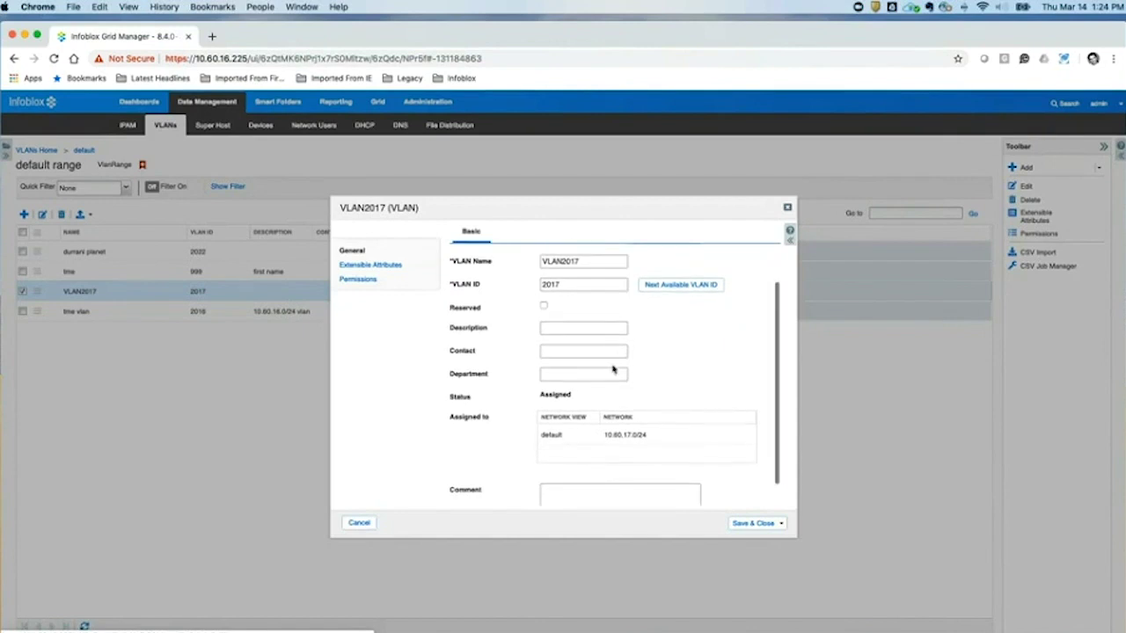
{"action": "scroll", "coordinate": [714, 375], "scroll_direction": "down", "scroll_amount": 1}
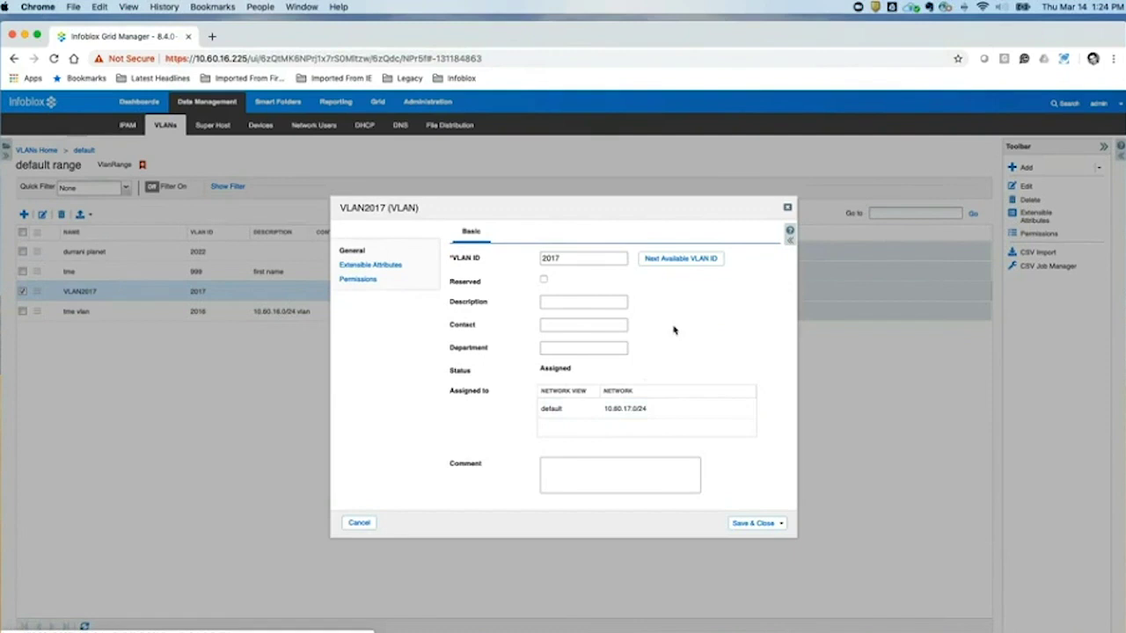
{"action": "scroll", "coordinate": [676, 330], "scroll_direction": "up", "scroll_amount": 3}
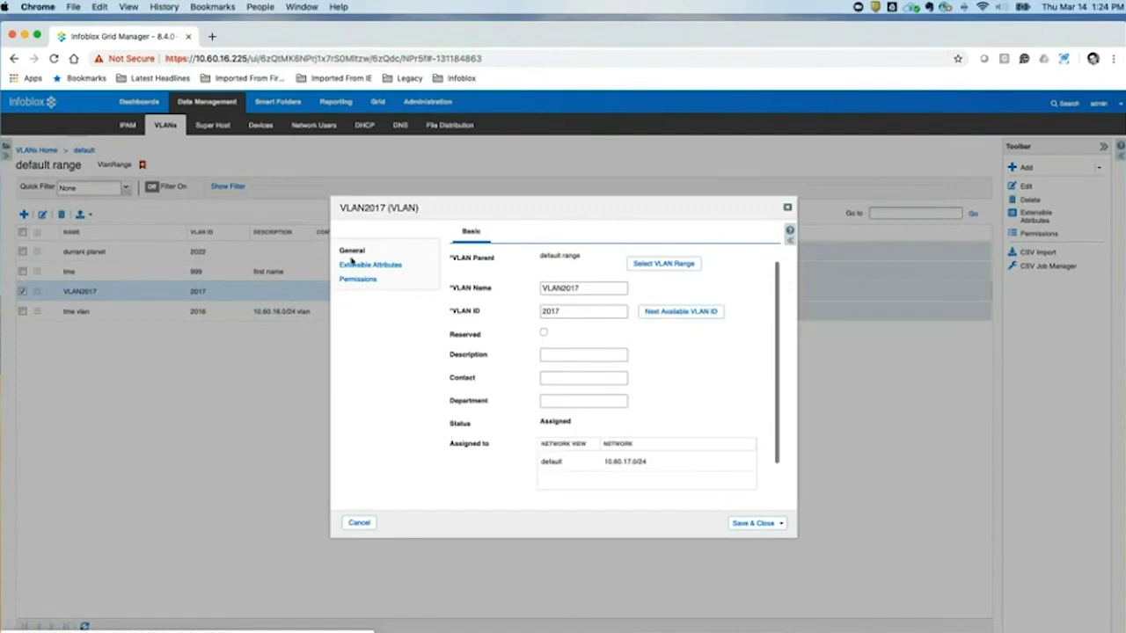
{"action": "left_click", "coordinate": [370, 265]}
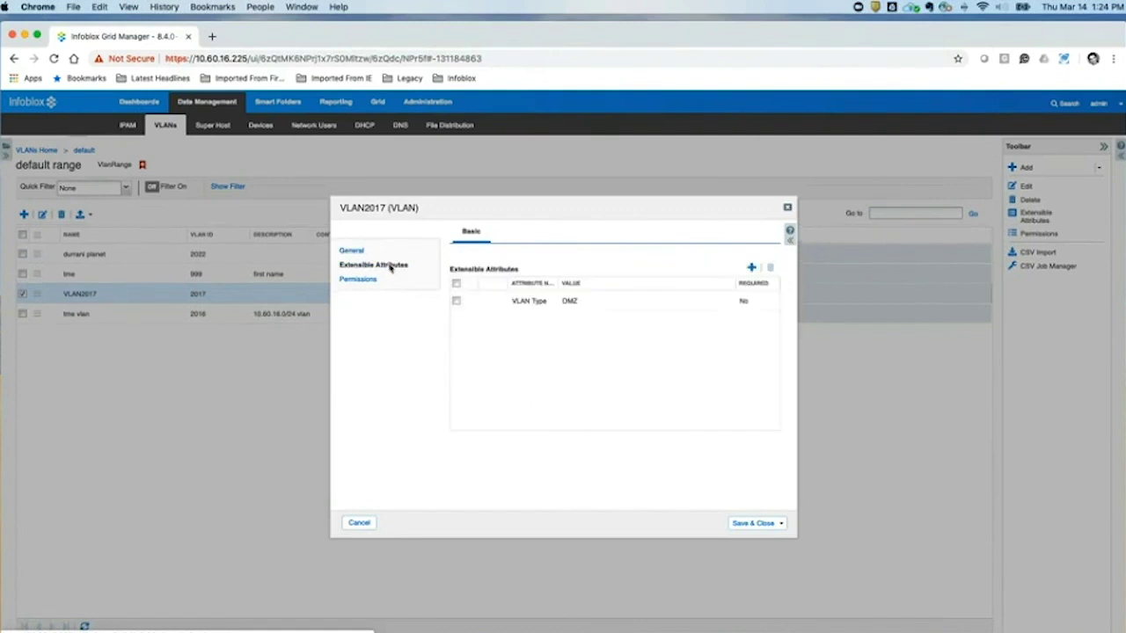
{"action": "left_click", "coordinate": [359, 522]}
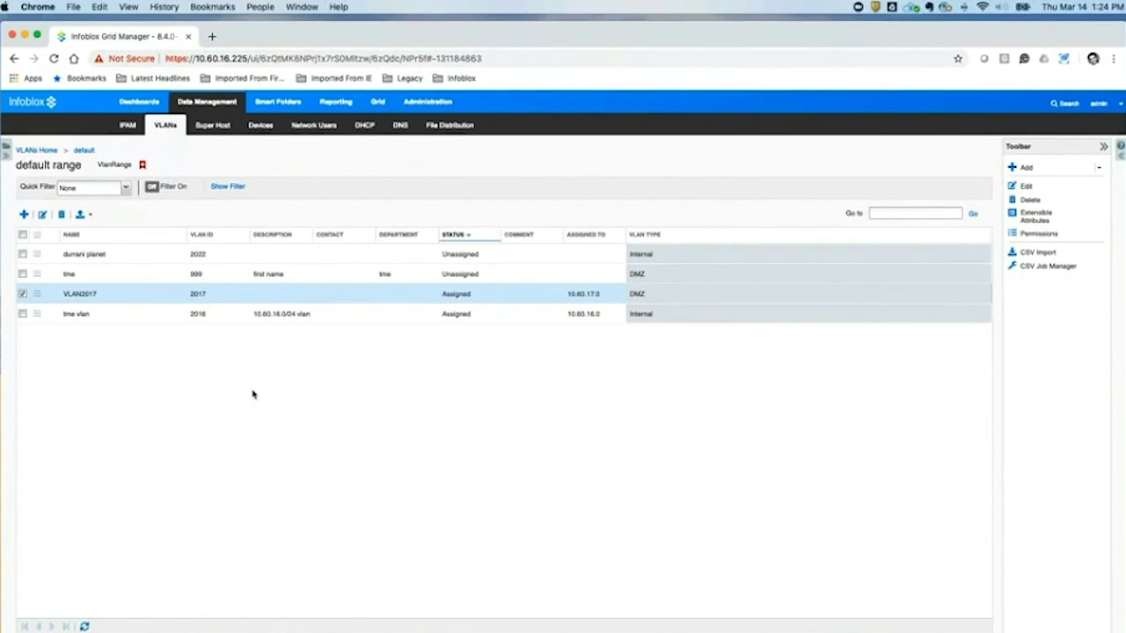
- Show the 10.60.0.0/16 IPAM subnets, with 10.60.17.0/24 assigned VLAN2017 (ID 2017)
{"action": "left_click", "coordinate": [128, 126]}
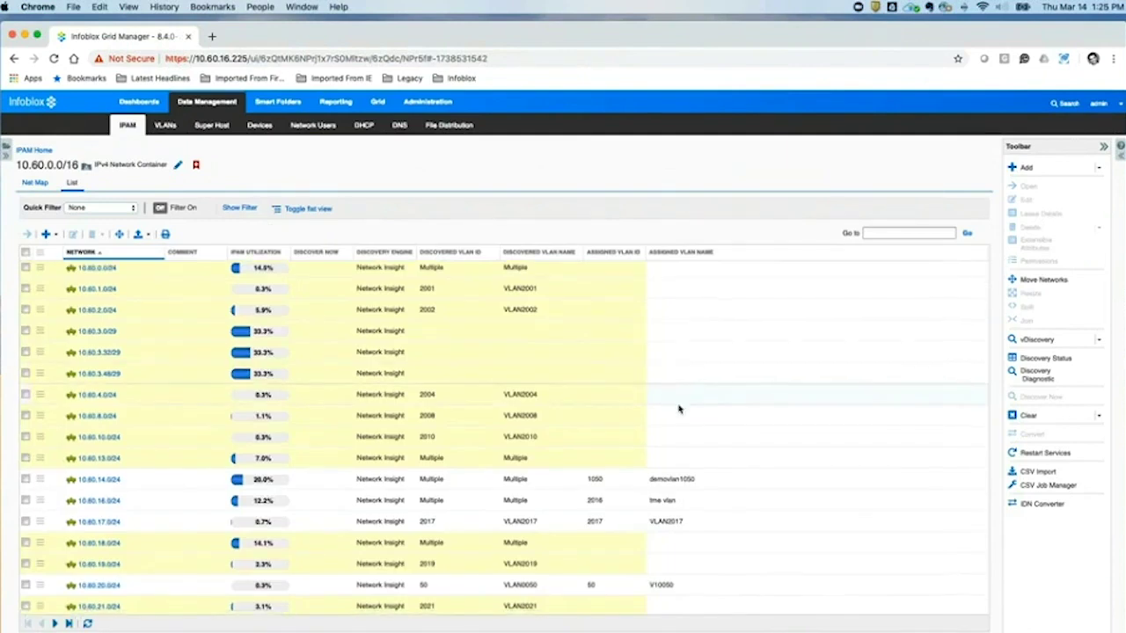
{"action": "scroll", "coordinate": [678, 422], "scroll_direction": "down", "scroll_amount": 2}
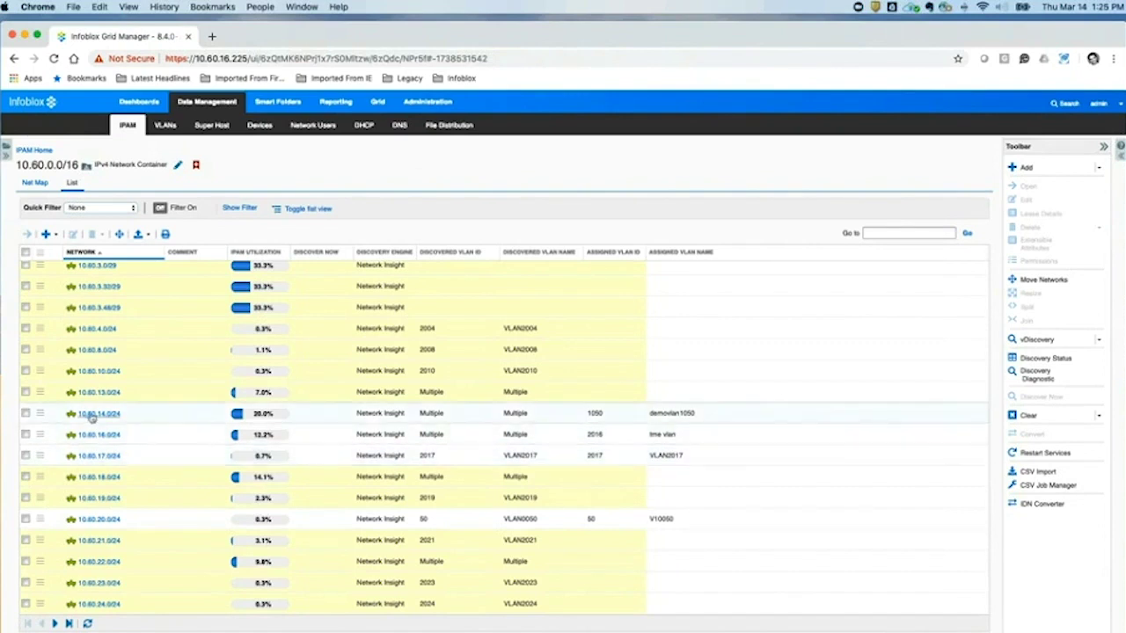
- Delete the demovlan1050 assignment from 10.60.14.0/24, save, and reopen the subnet's editor
{"action": "left_click", "coordinate": [39, 414]}
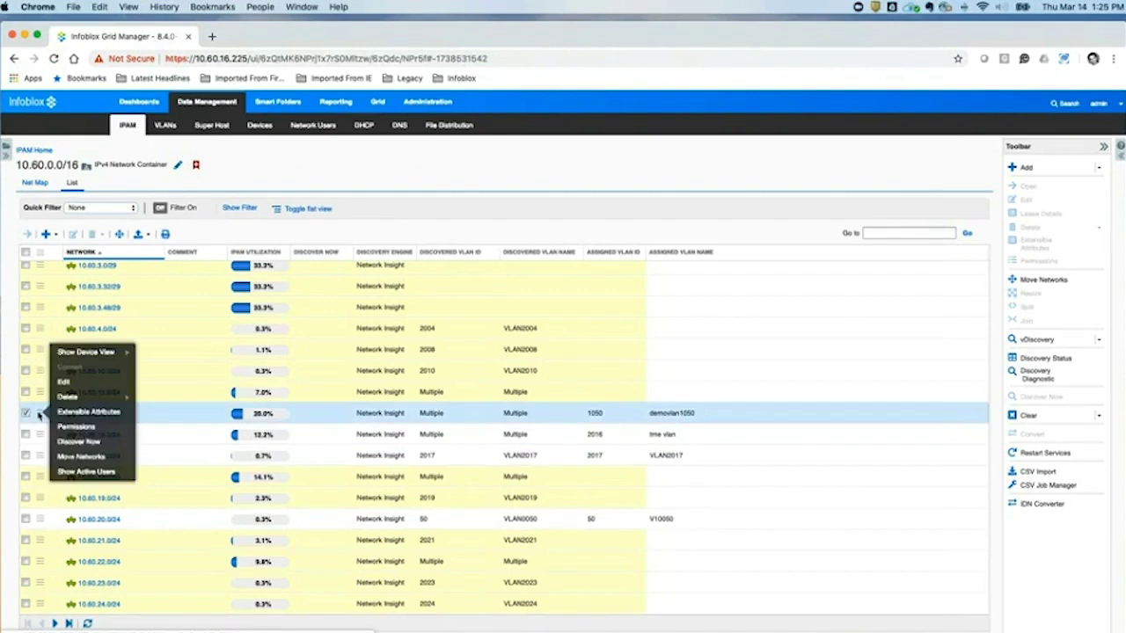
{"action": "left_click", "coordinate": [65, 381]}
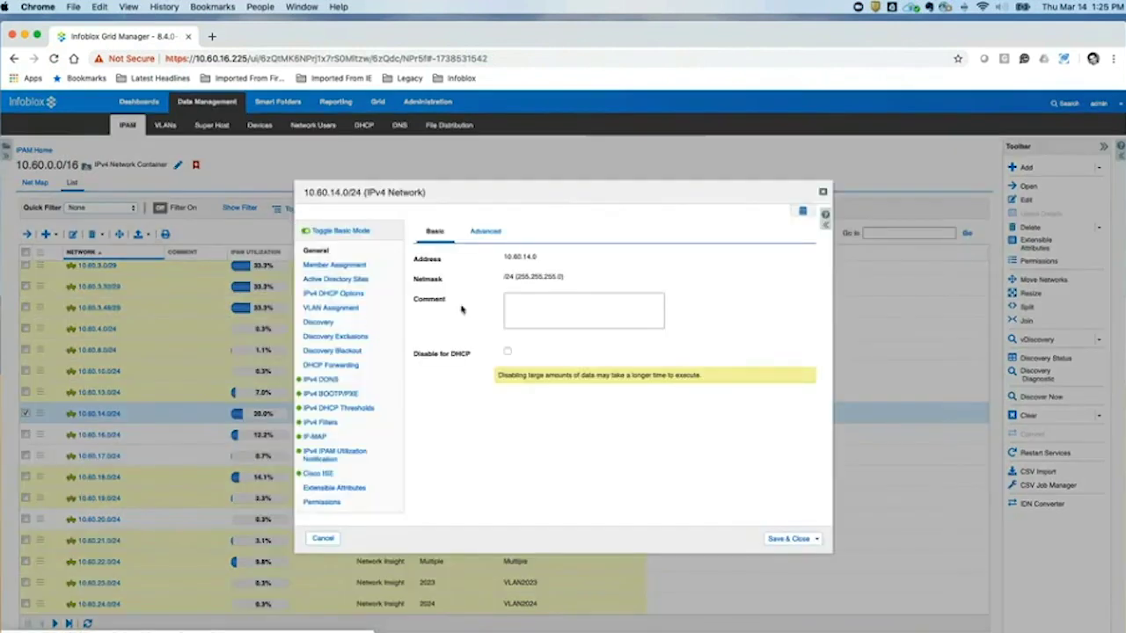
{"action": "left_click", "coordinate": [331, 310]}
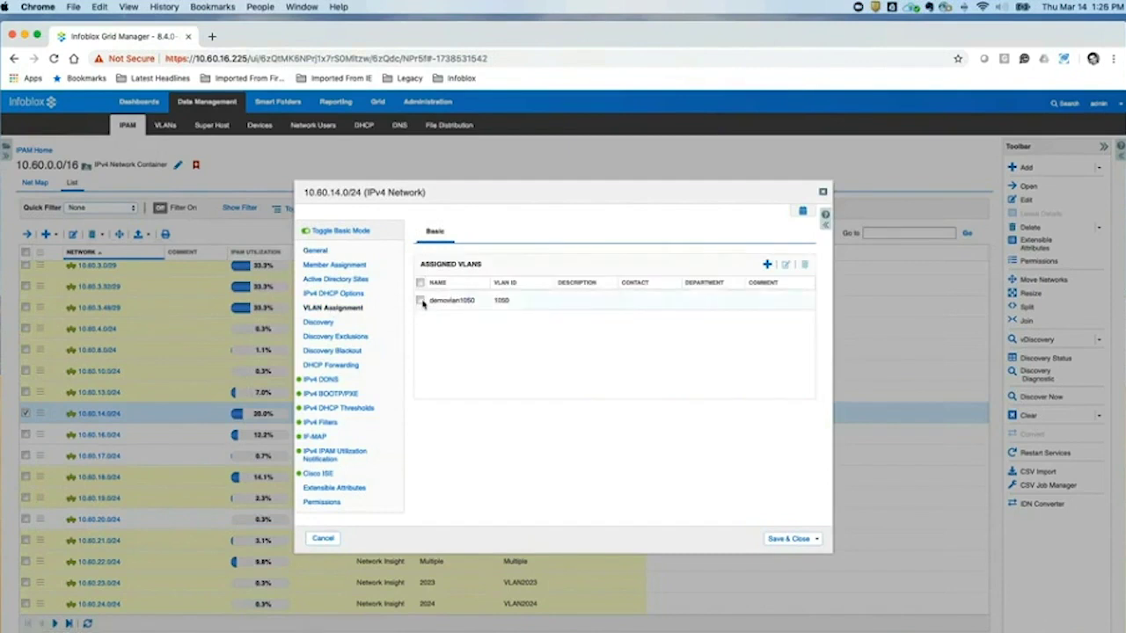
{"action": "left_click", "coordinate": [420, 301]}
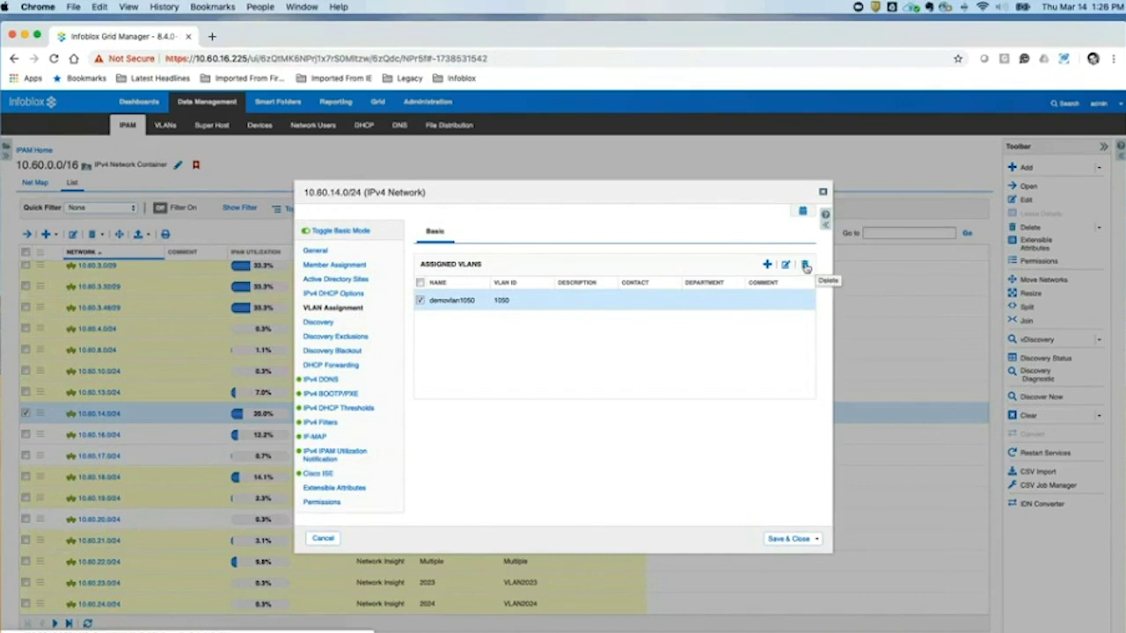
{"action": "left_click", "coordinate": [805, 265]}
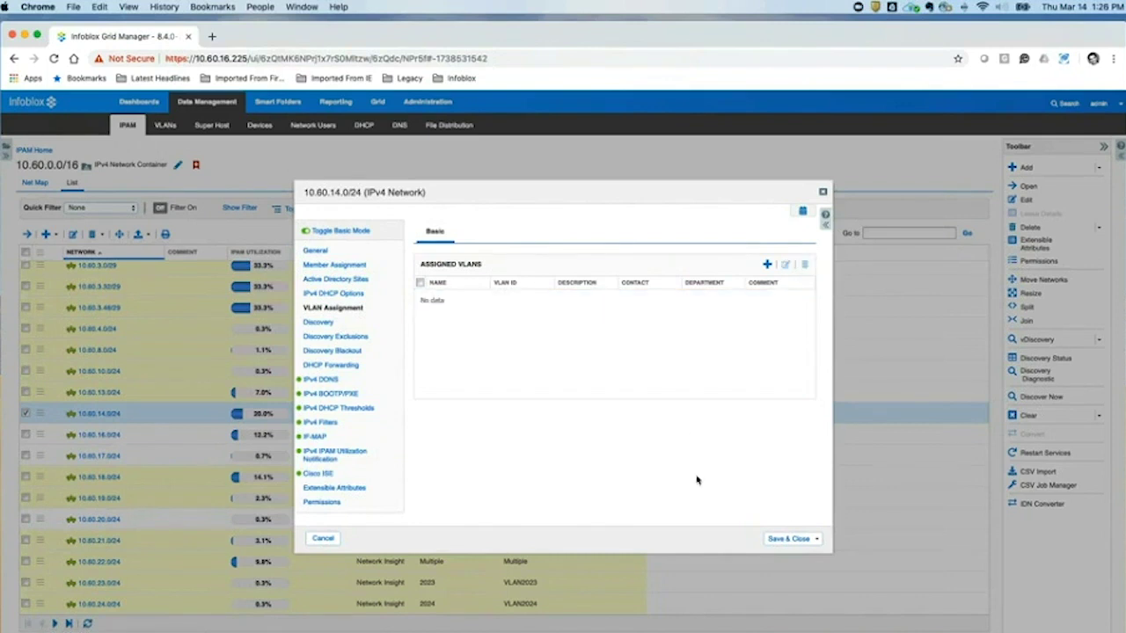
{"action": "left_click", "coordinate": [785, 539]}
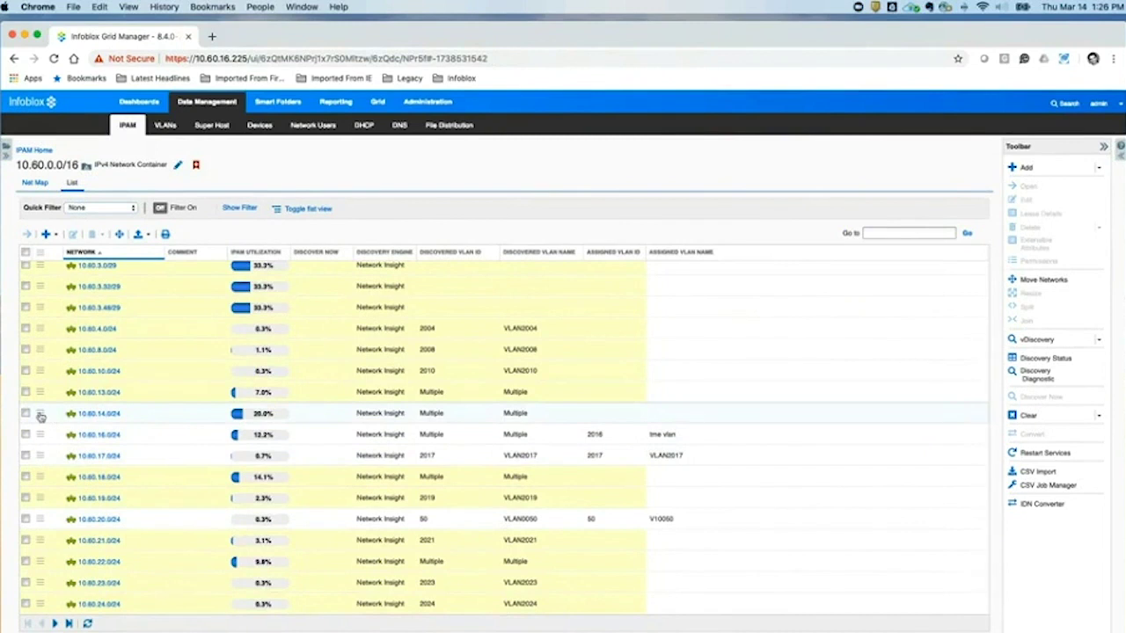
{"action": "left_click", "coordinate": [40, 415]}
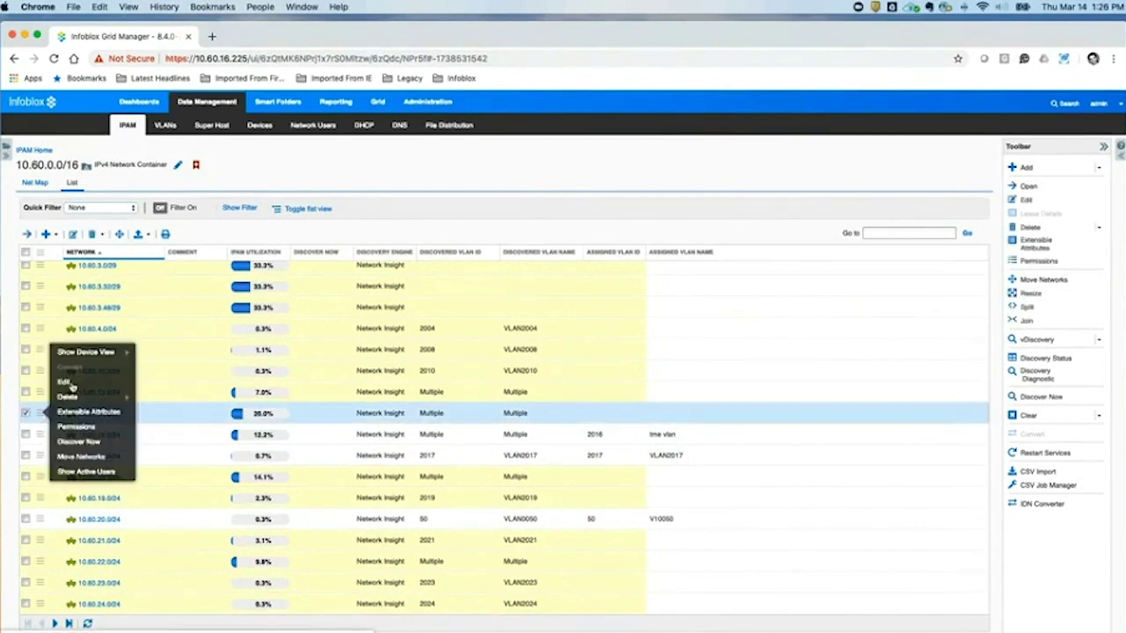
{"action": "left_click", "coordinate": [73, 387]}
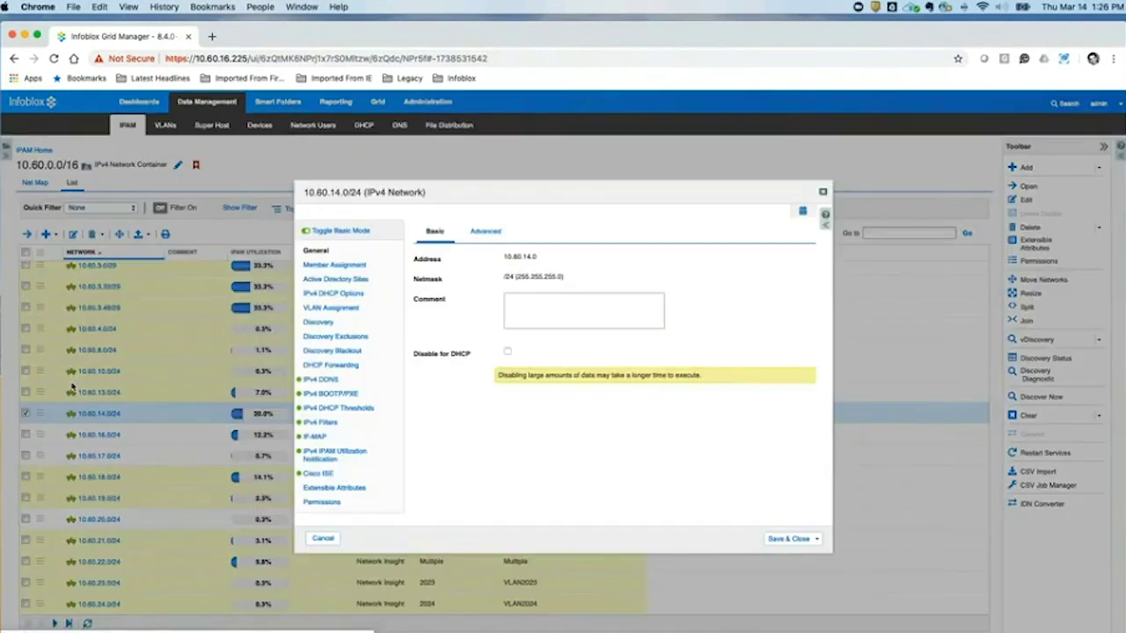
- Add demovlan1064 (ID 1064) from the demo VLAN view to 10.60.14.0/24 and save
{"action": "left_click", "coordinate": [343, 313]}
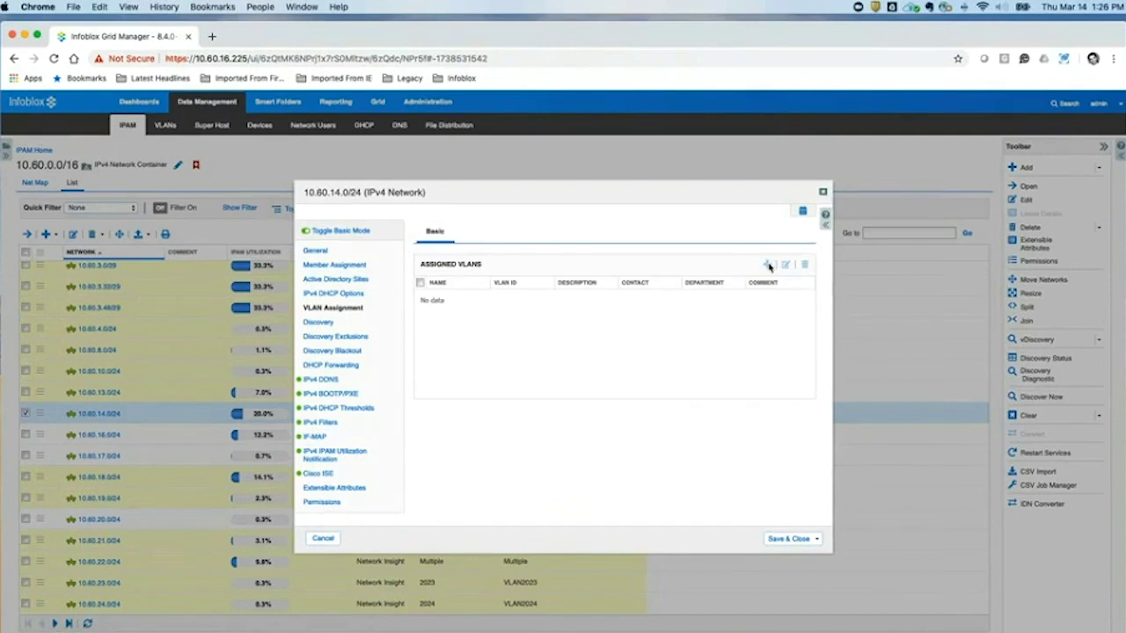
{"action": "left_click", "coordinate": [768, 266]}
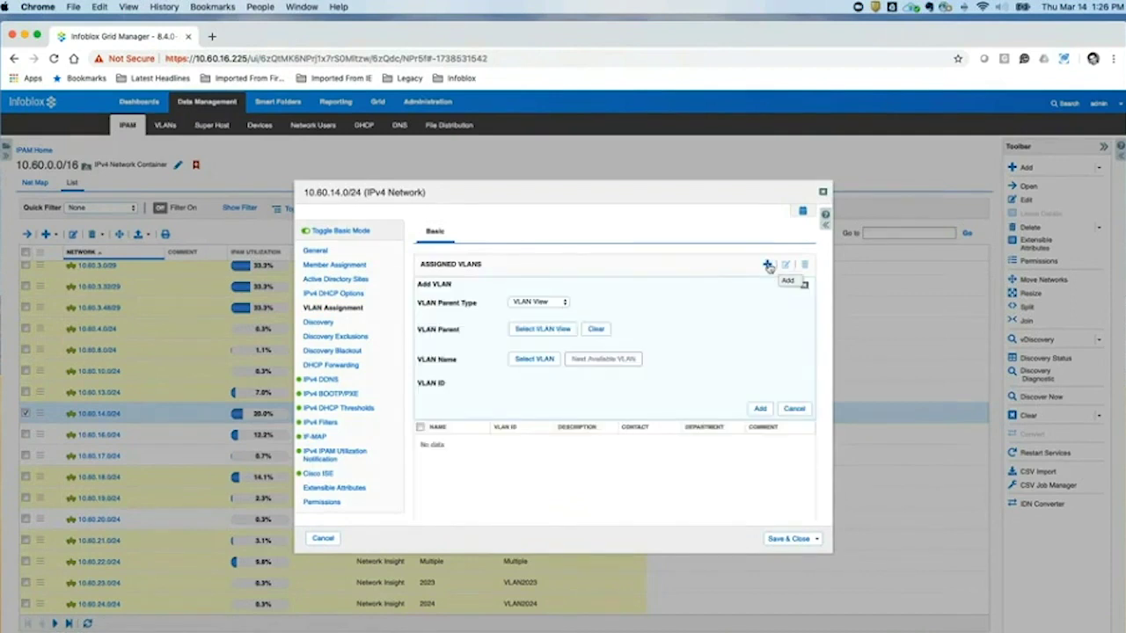
{"action": "left_click", "coordinate": [546, 332]}
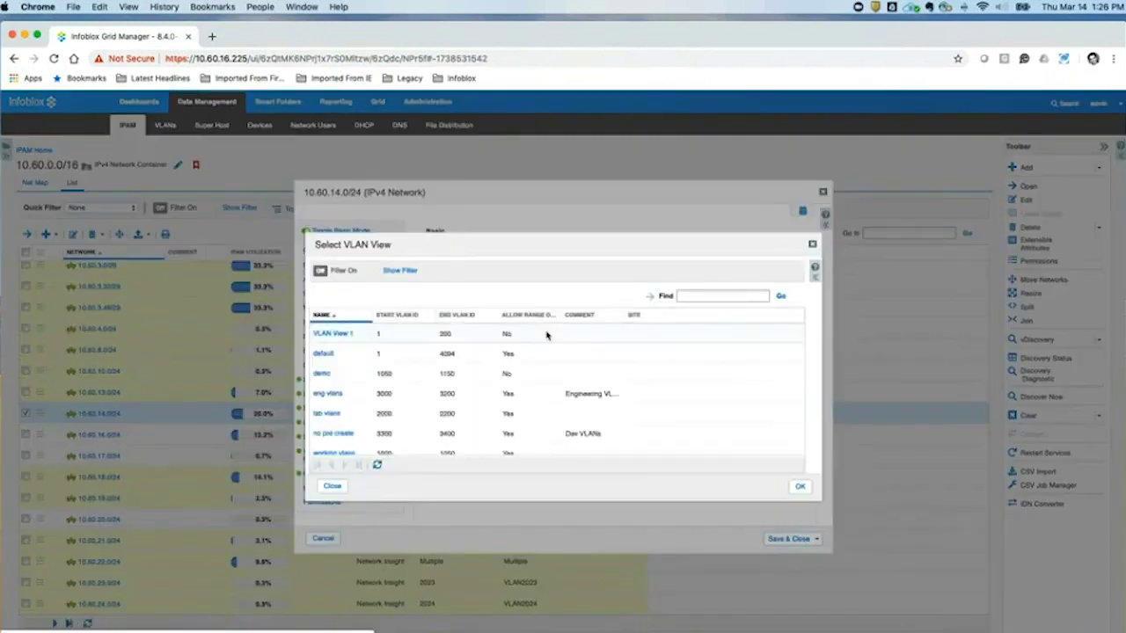
{"action": "left_click", "coordinate": [325, 375]}
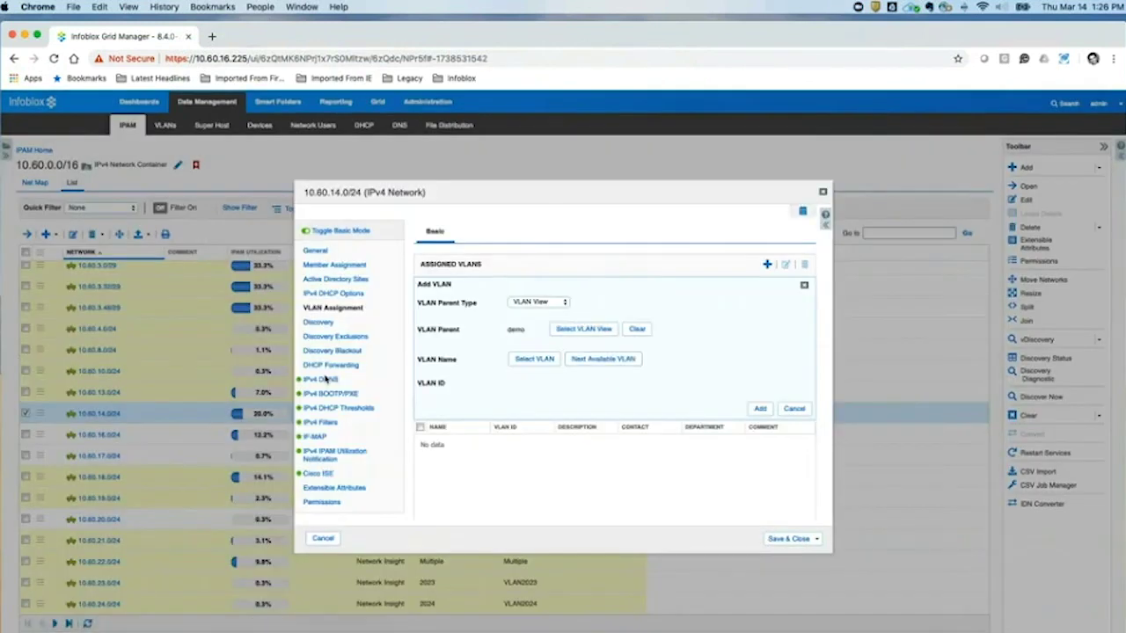
{"action": "left_click", "coordinate": [537, 359]}
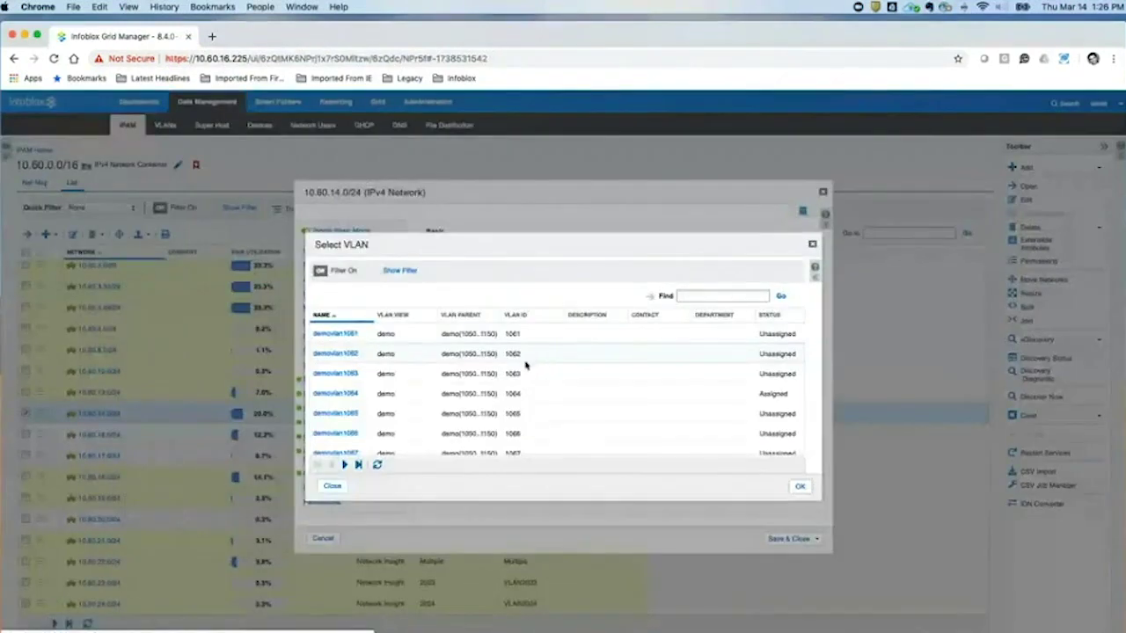
{"action": "left_click", "coordinate": [347, 395]}
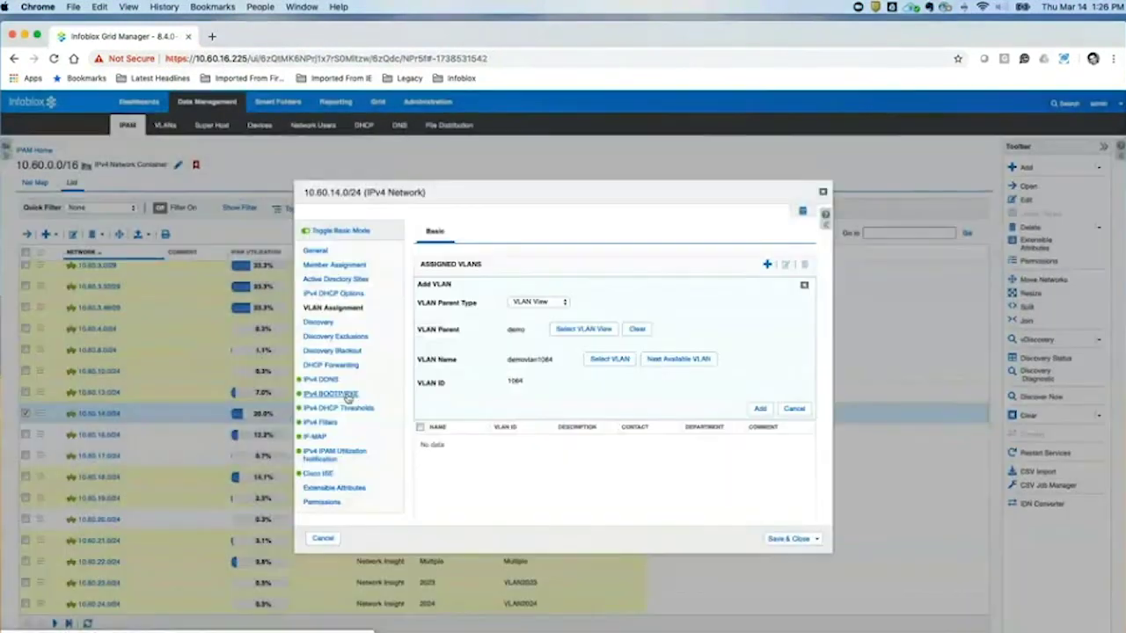
{"action": "left_click", "coordinate": [759, 409]}
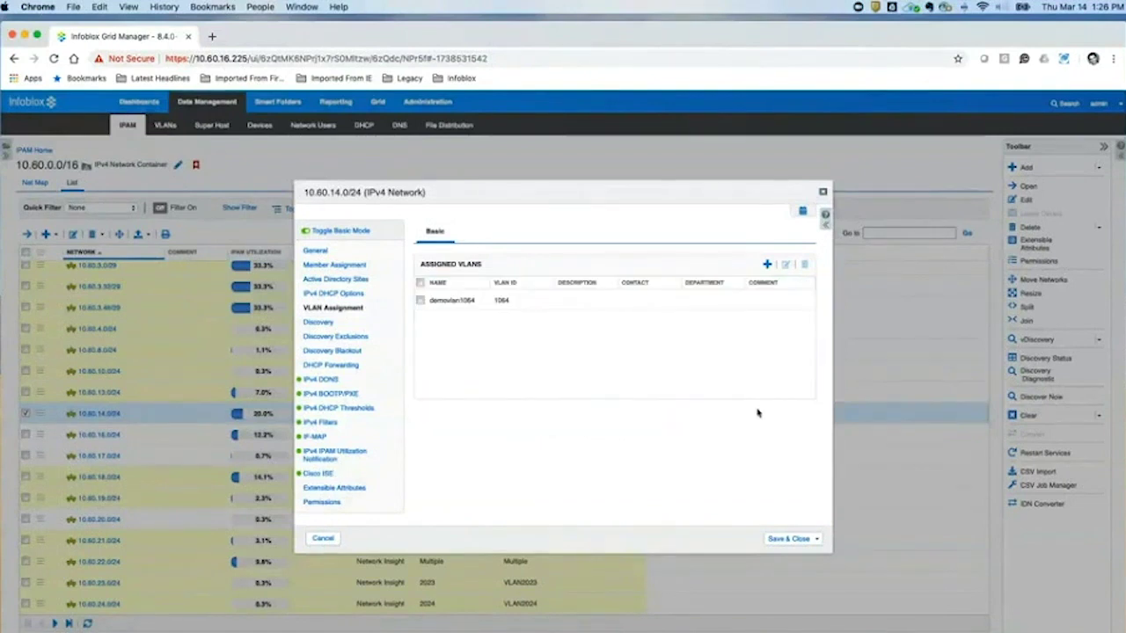
{"action": "left_click", "coordinate": [795, 541]}
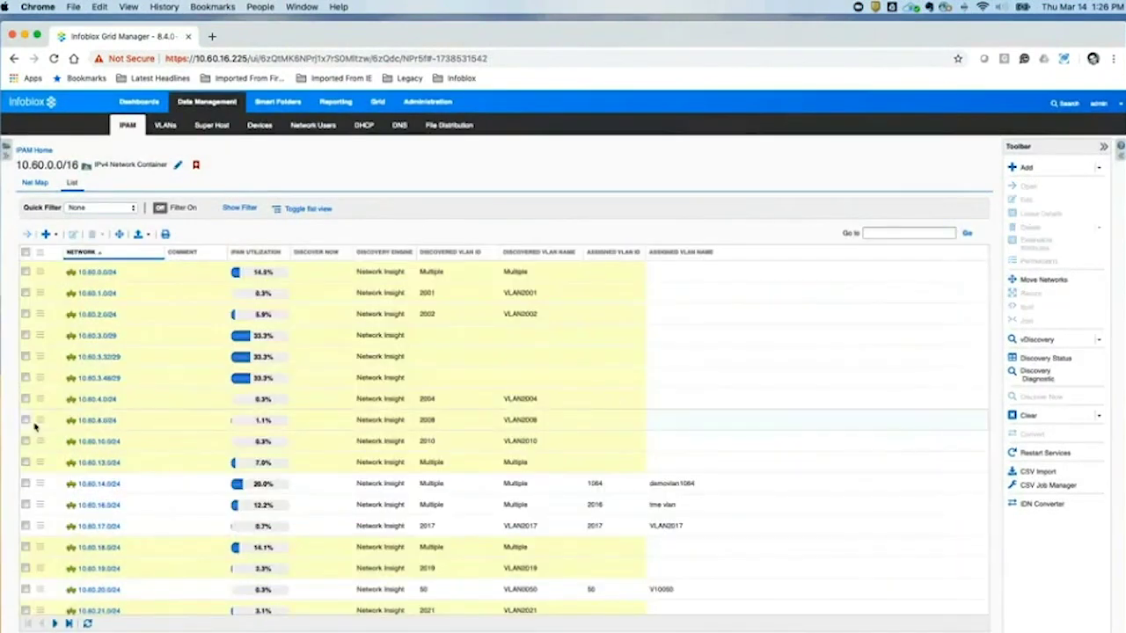
{"action": "left_click", "coordinate": [40, 483]}
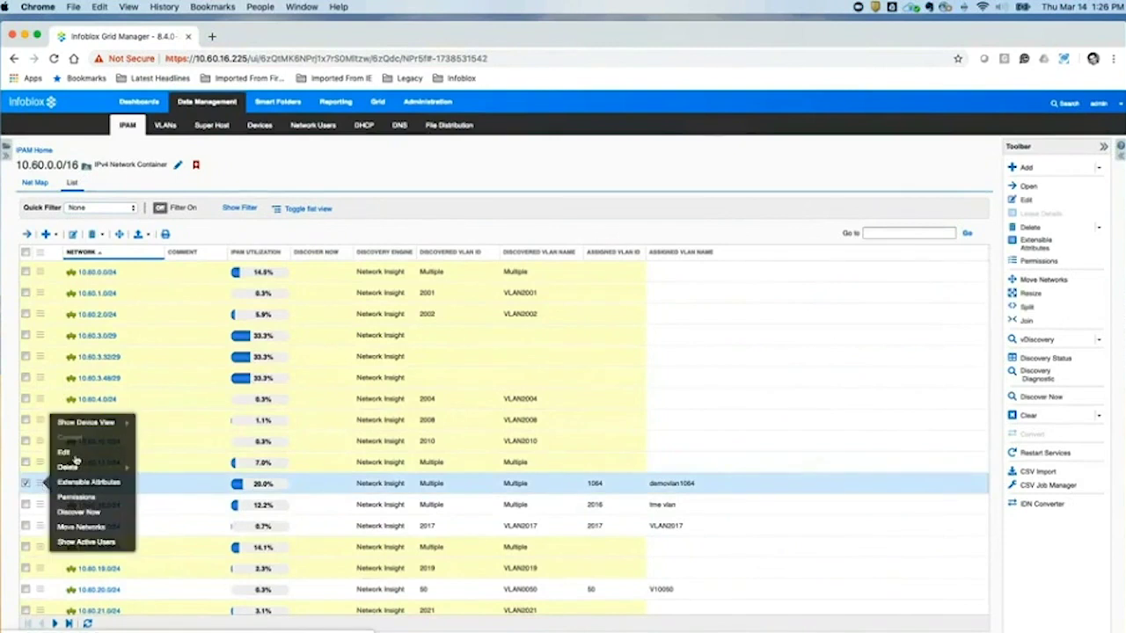
{"action": "left_click", "coordinate": [77, 455]}
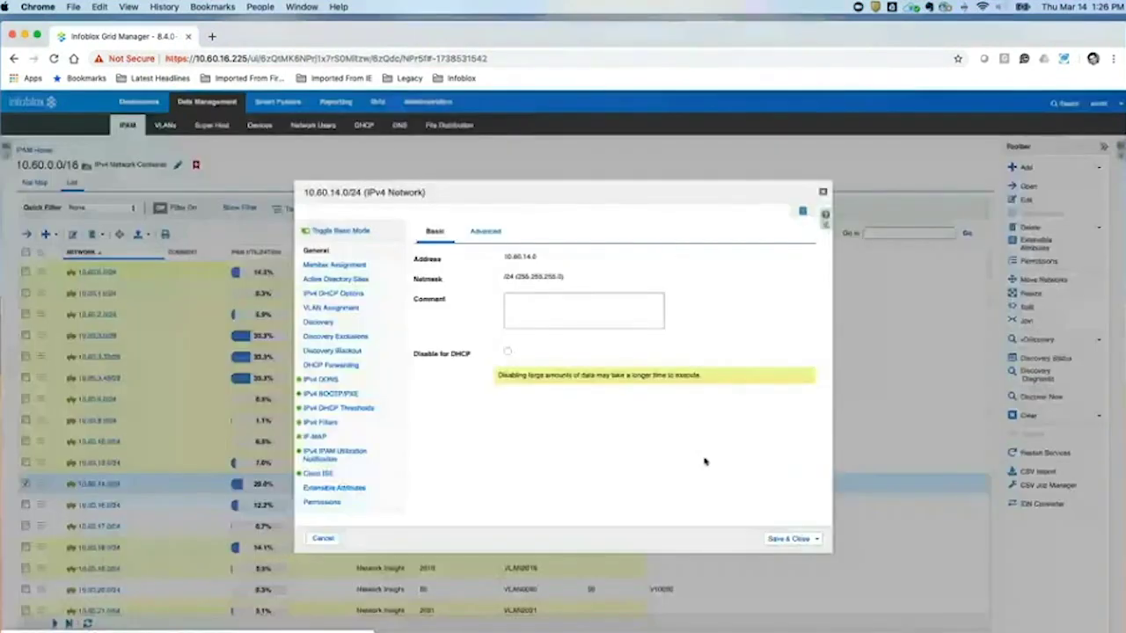
{"action": "left_click", "coordinate": [341, 312]}
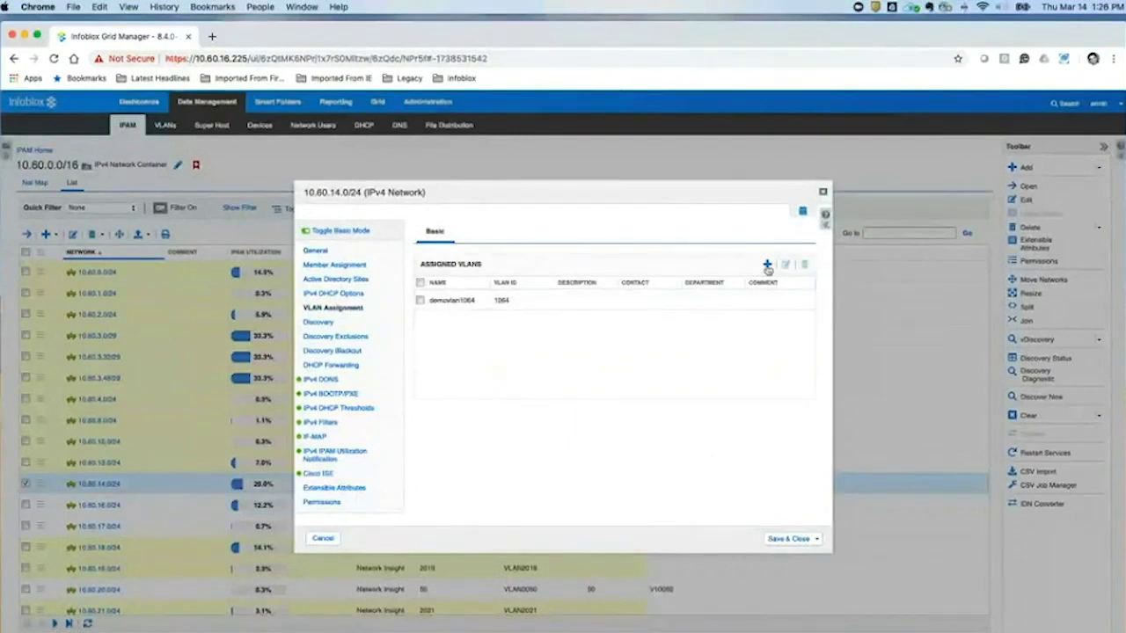
{"action": "left_click", "coordinate": [768, 265]}
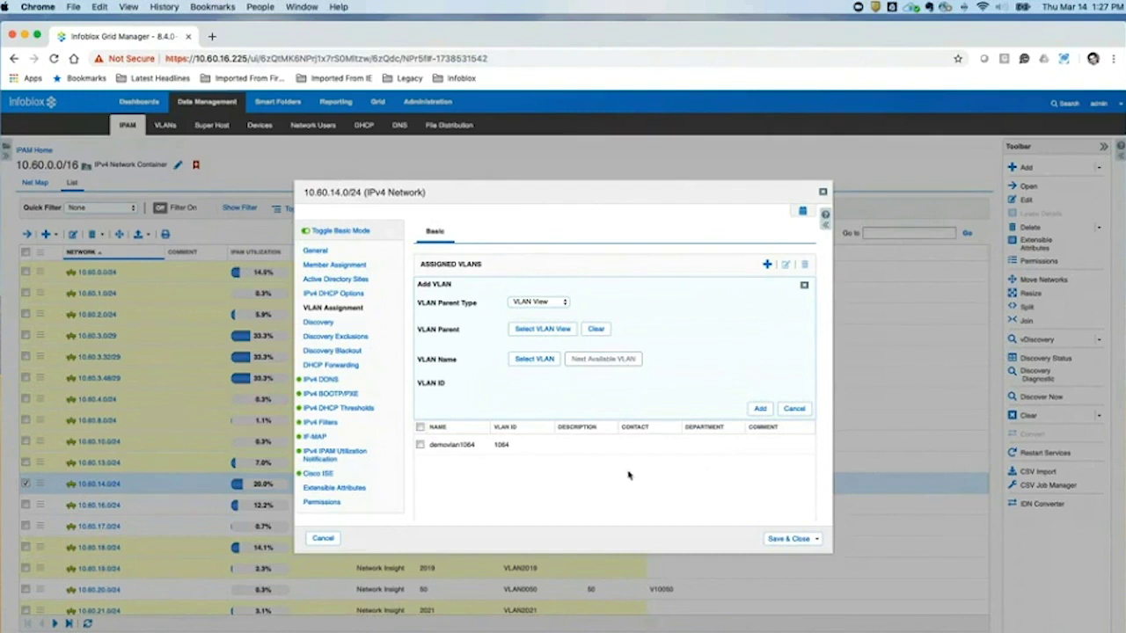
{"action": "left_click", "coordinate": [322, 539]}
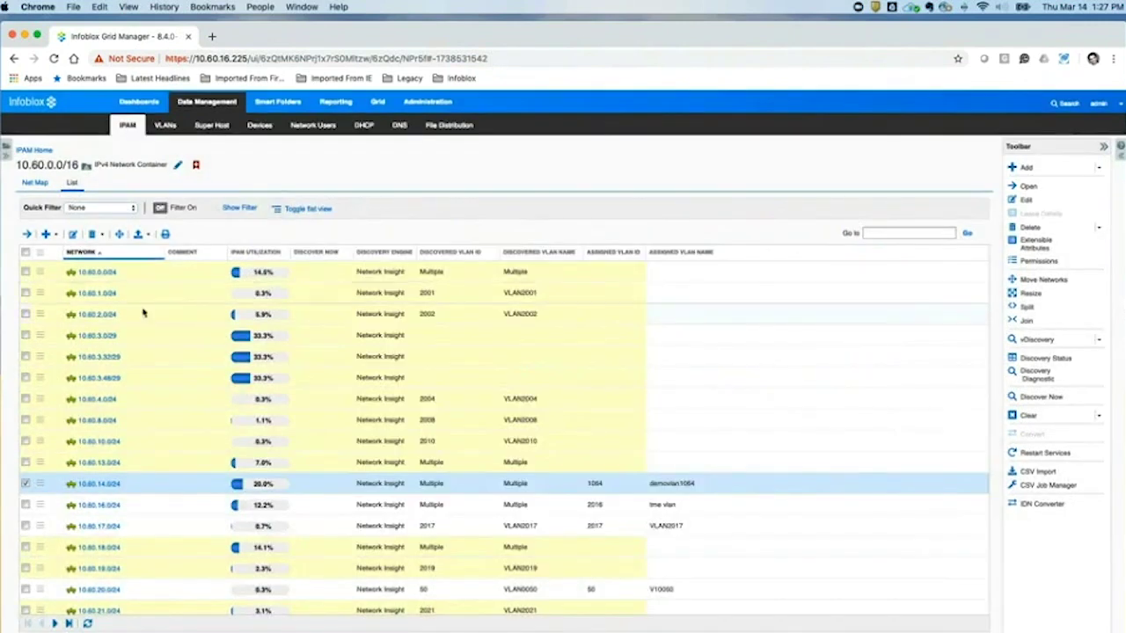
- Browse the 10.60.0.0/24 addresses and the 10.60.0.0/16 subnet list, then open Reporting
{"action": "left_click", "coordinate": [97, 273]}
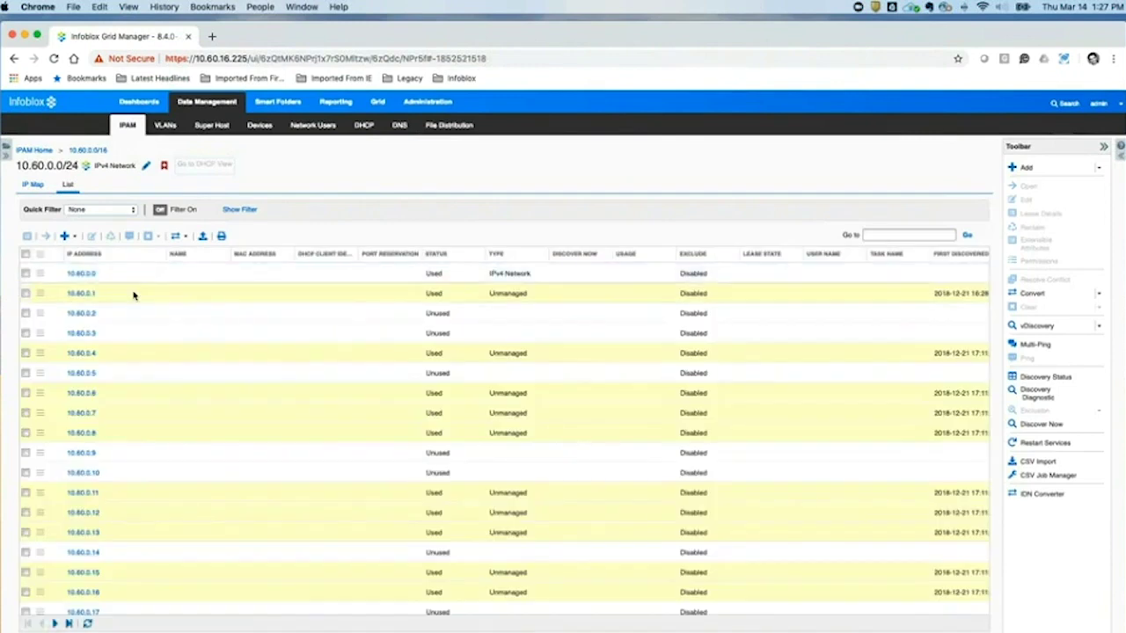
{"action": "left_click", "coordinate": [44, 151]}
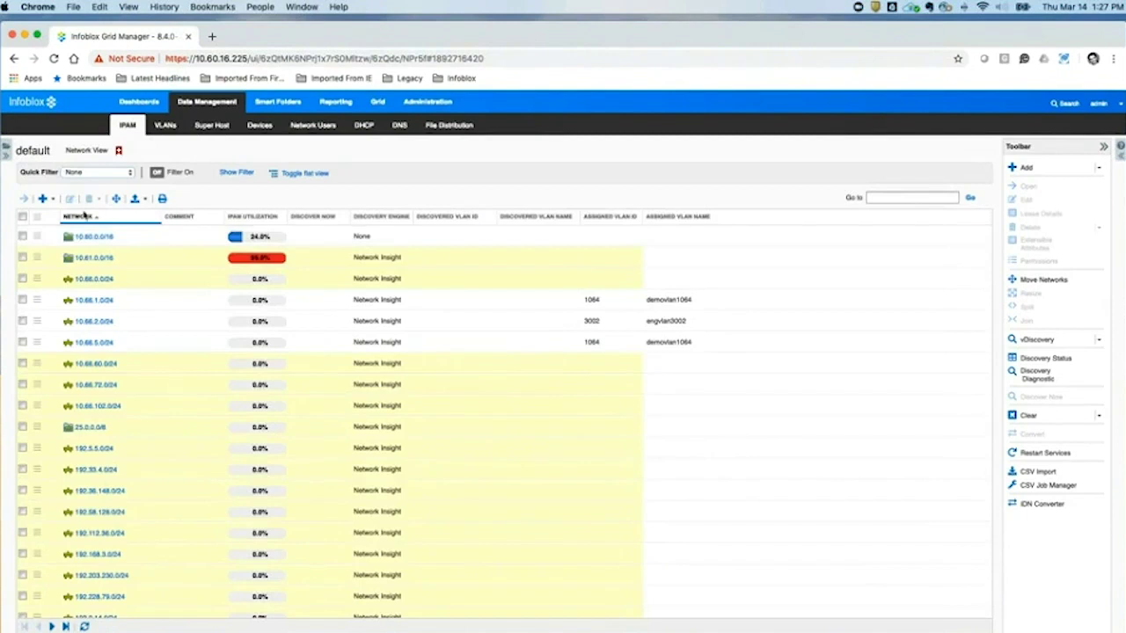
{"action": "left_click", "coordinate": [91, 237]}
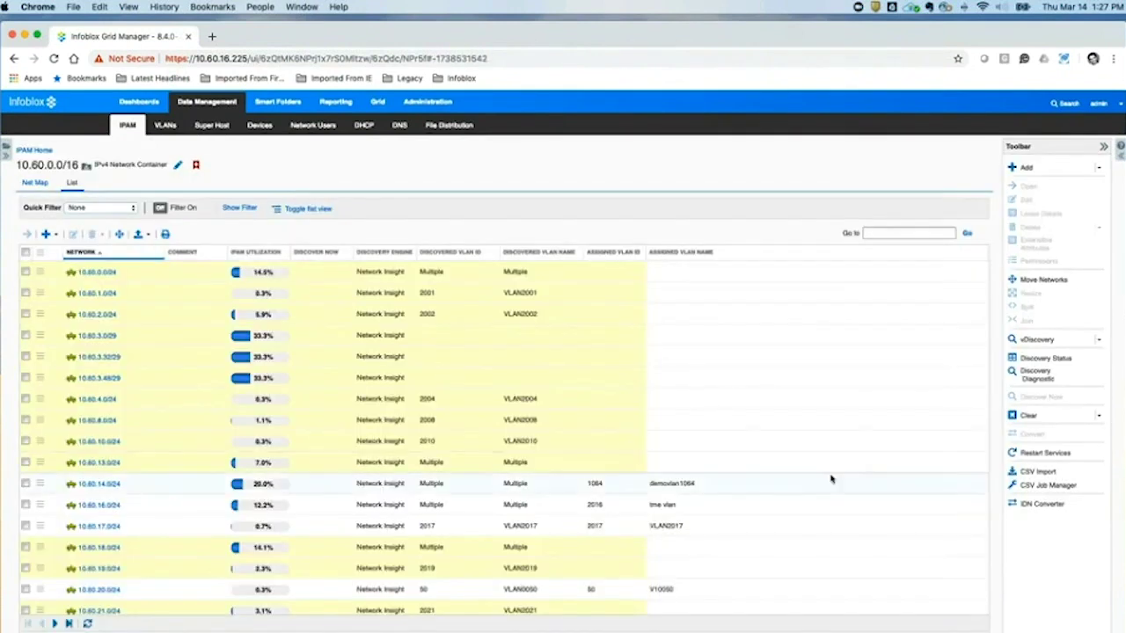
{"action": "scroll", "coordinate": [831, 479], "scroll_direction": "down", "scroll_amount": 3}
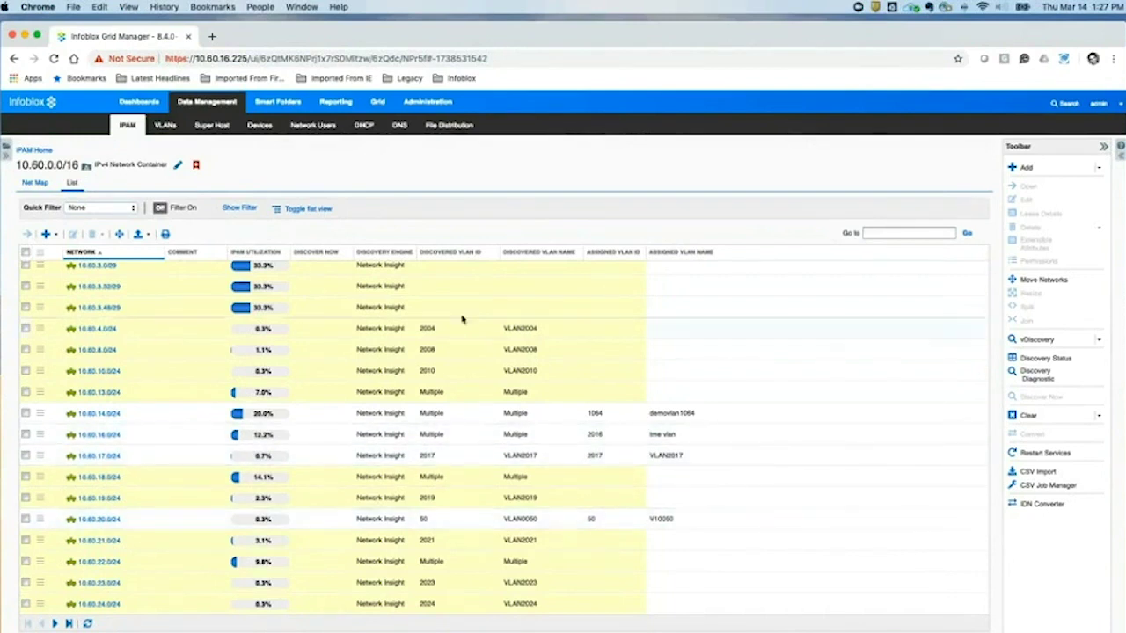
{"action": "left_click", "coordinate": [330, 103]}
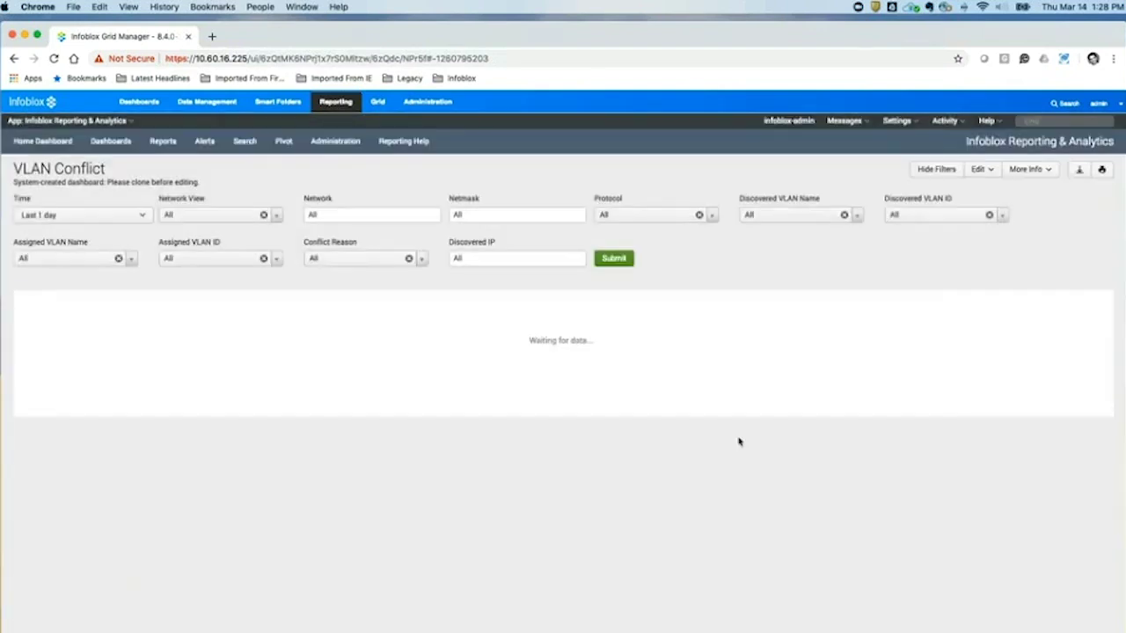
- Filter the dashboards list for 'vlan' and open the VLAN Inventory dashboard
{"action": "left_click", "coordinate": [111, 147]}
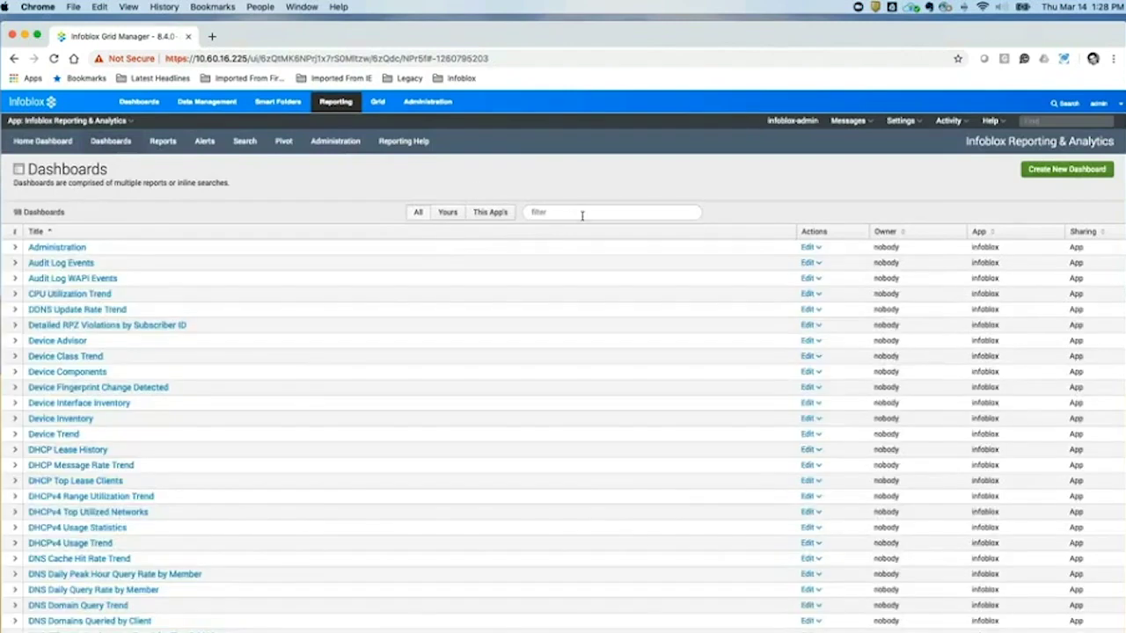
{"action": "left_click", "coordinate": [582, 213]}
{"action": "type", "text": "vlan"}
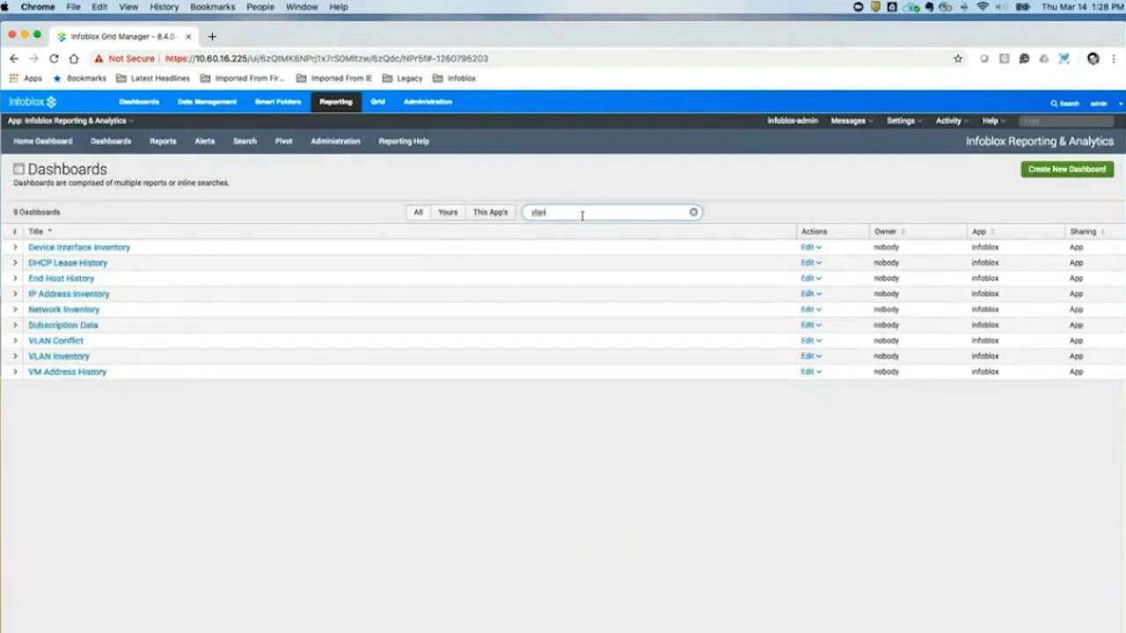
{"action": "left_click", "coordinate": [69, 357]}
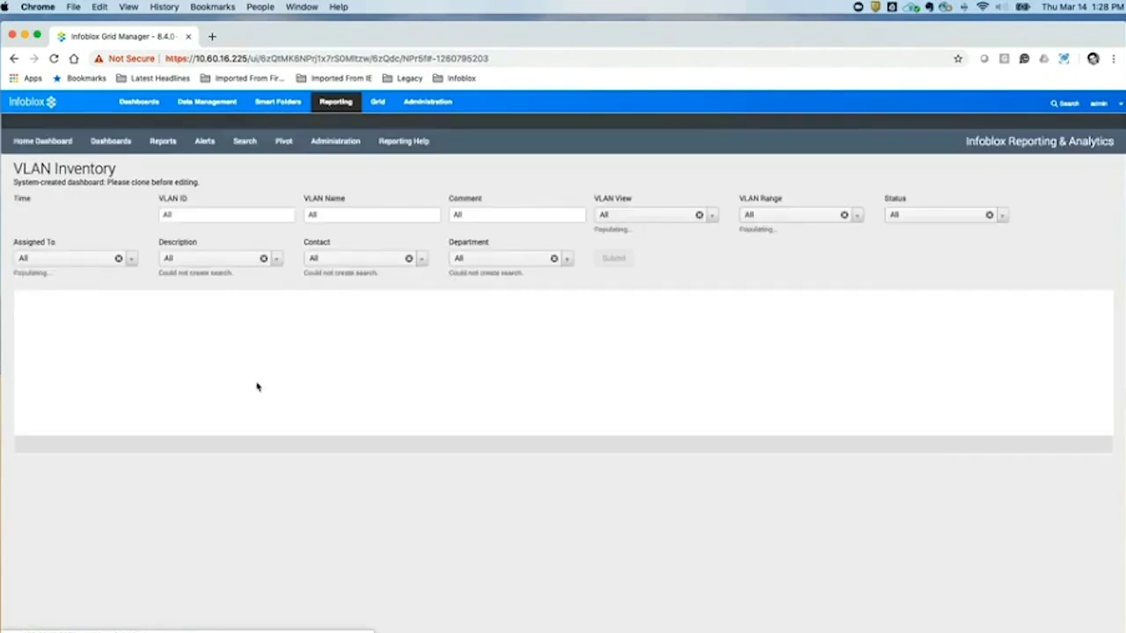
- Run VLAN Inventory for the last 1 hour, sort by Assigned To, then return to Dashboards
{"action": "left_click", "coordinate": [143, 216]}
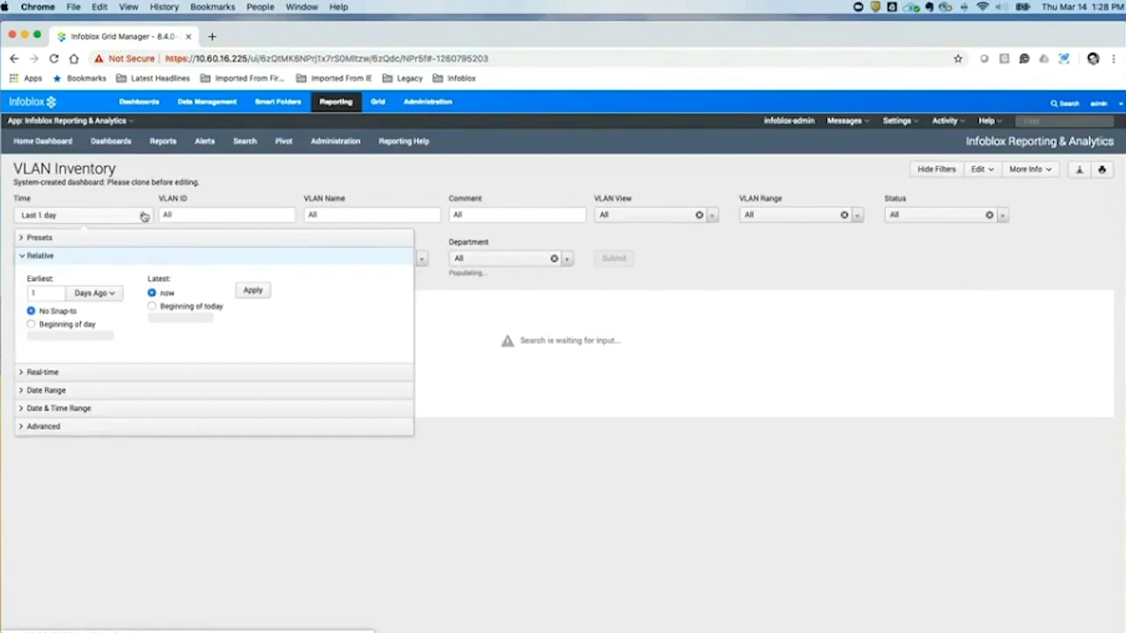
{"action": "left_click", "coordinate": [110, 295]}
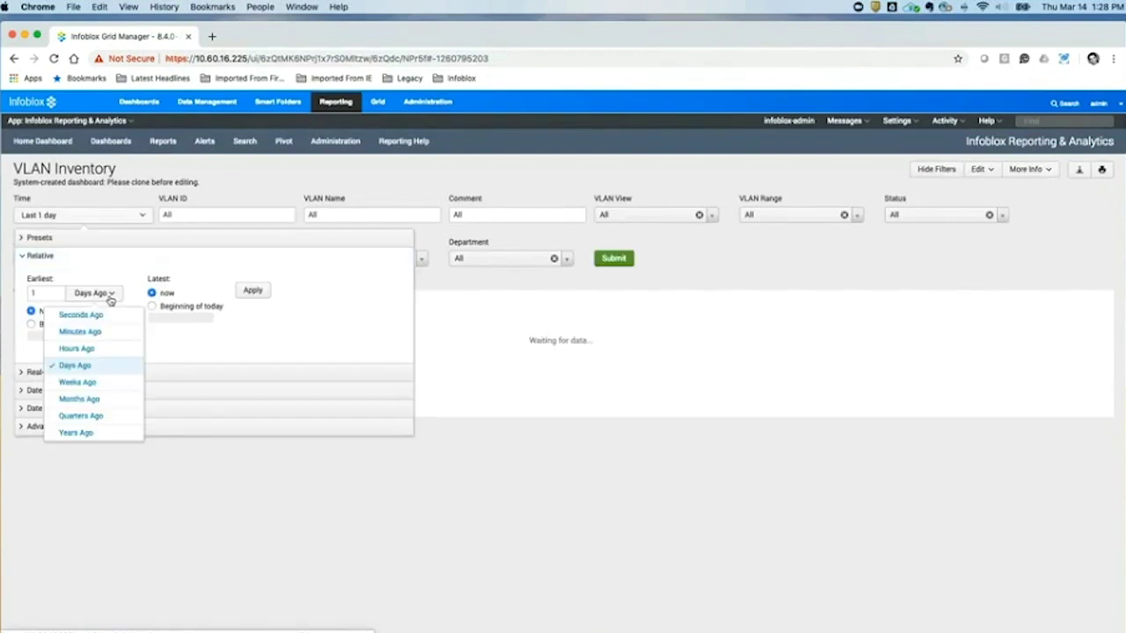
{"action": "left_click", "coordinate": [86, 349]}
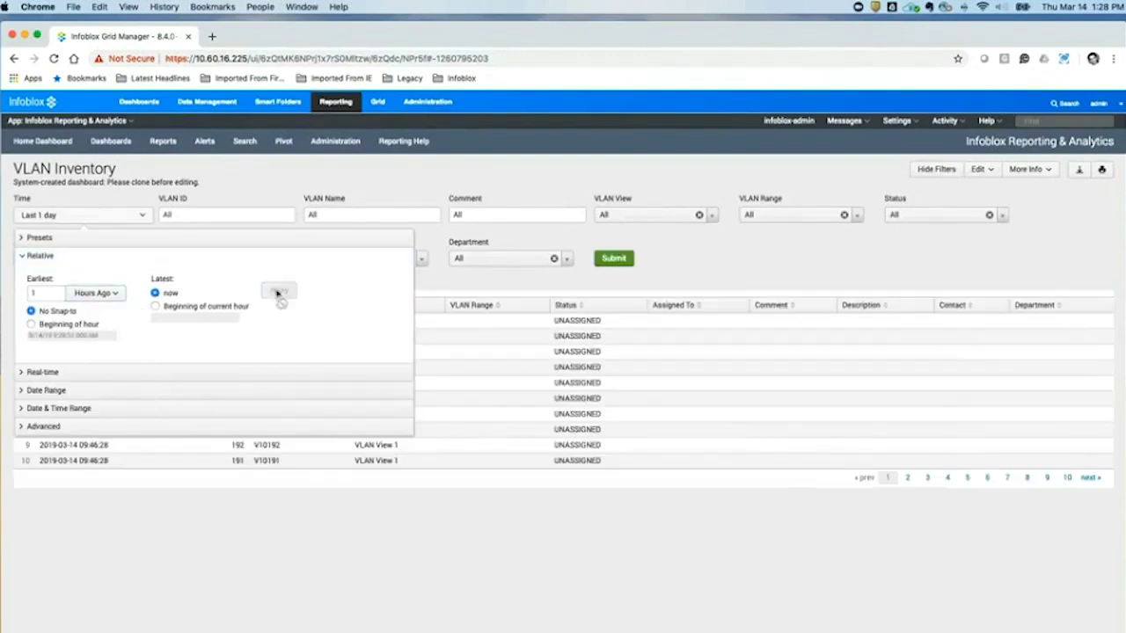
{"action": "left_click", "coordinate": [278, 292]}
{"action": "left_click", "coordinate": [614, 259]}
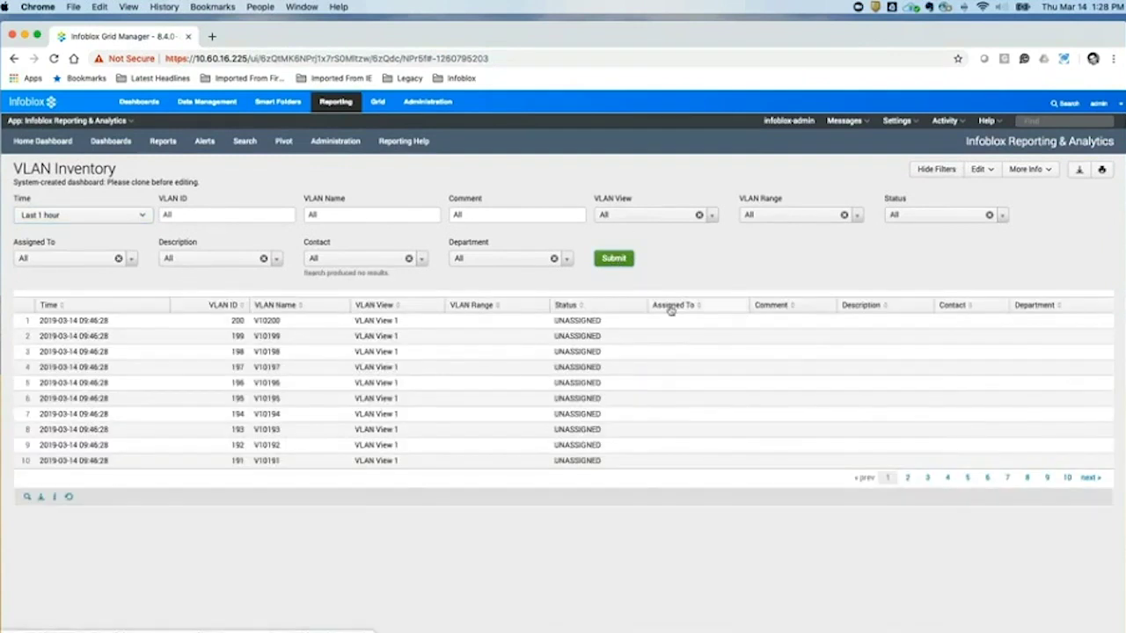
{"action": "left_click", "coordinate": [668, 305]}
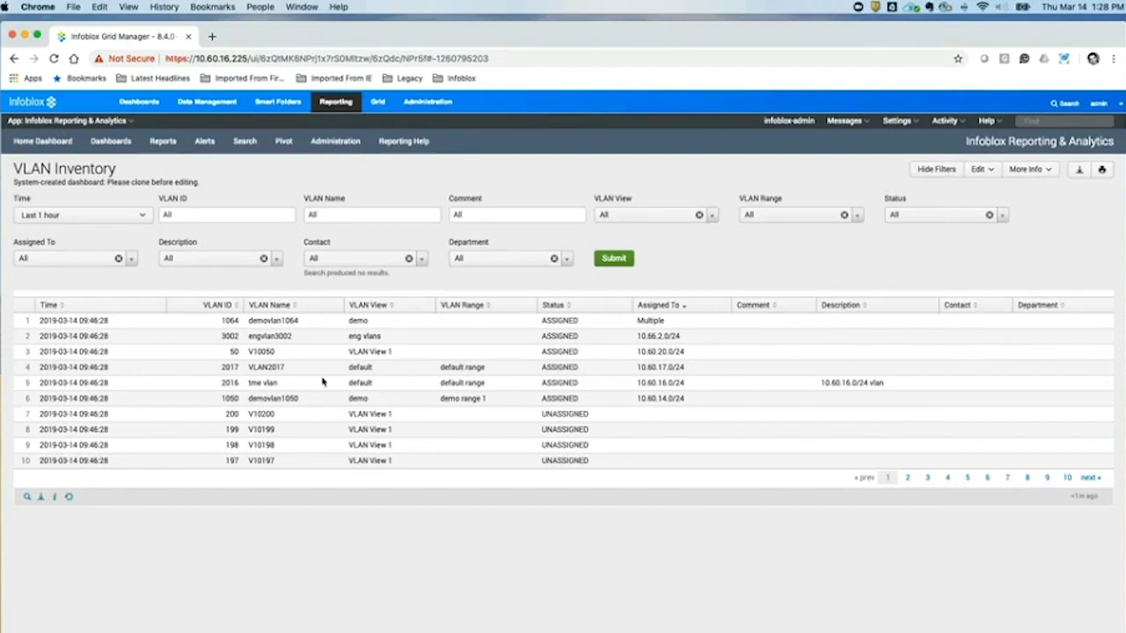
{"action": "left_click", "coordinate": [111, 142]}
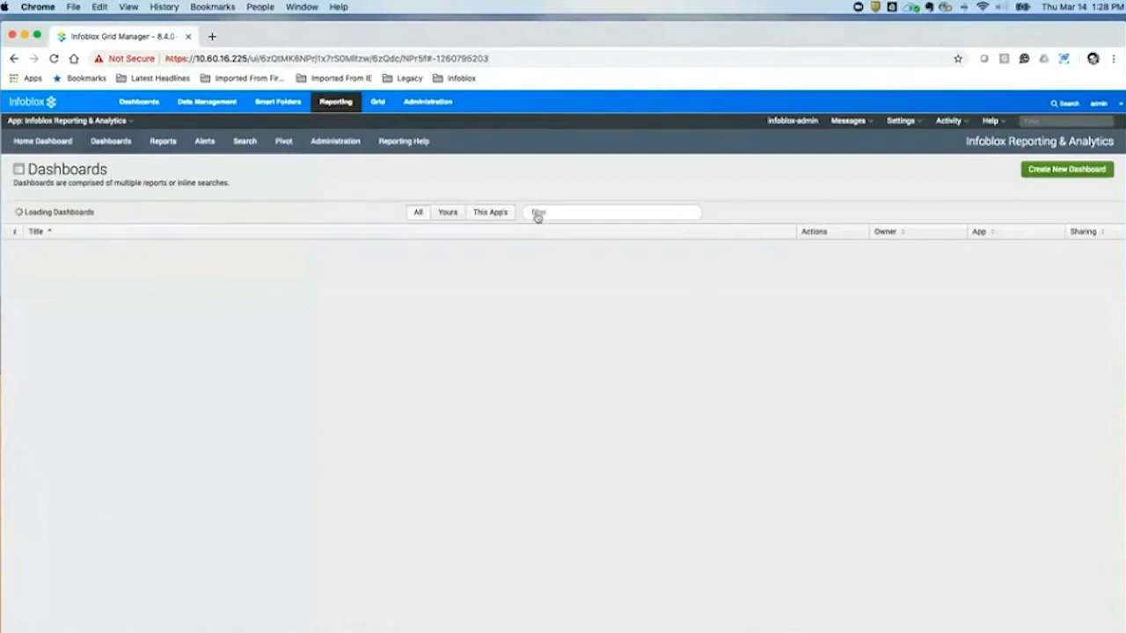
- Filter the dashboards list for 'conflict' and open the VLAN Conflict dashboard
{"action": "left_click", "coordinate": [576, 213]}
{"action": "type", "text": "conn"}
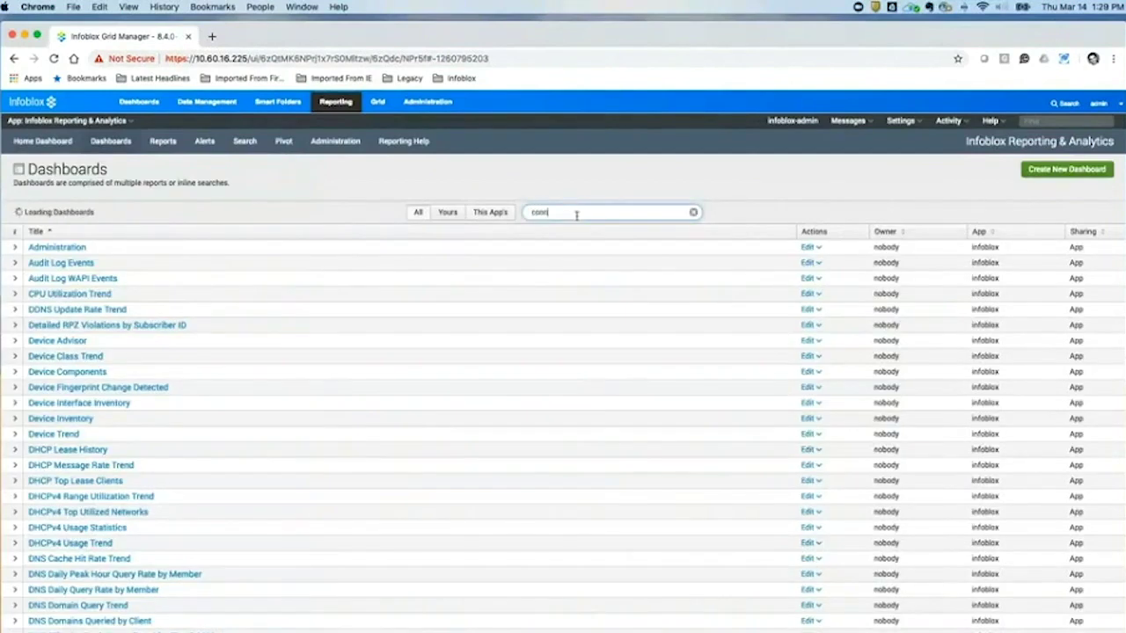
{"action": "type", "text": "lic"}
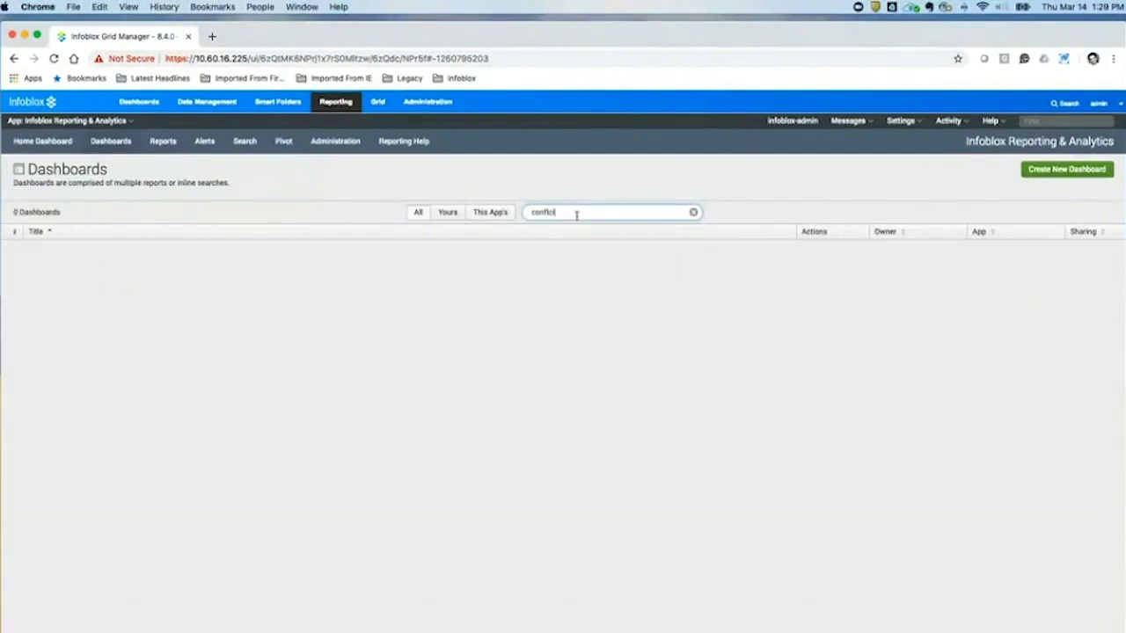
{"action": "type", "text": "t"}
{"action": "key", "text": "BackSpace"}
{"action": "key", "text": "BackSpace"}
{"action": "type", "text": "ct"}
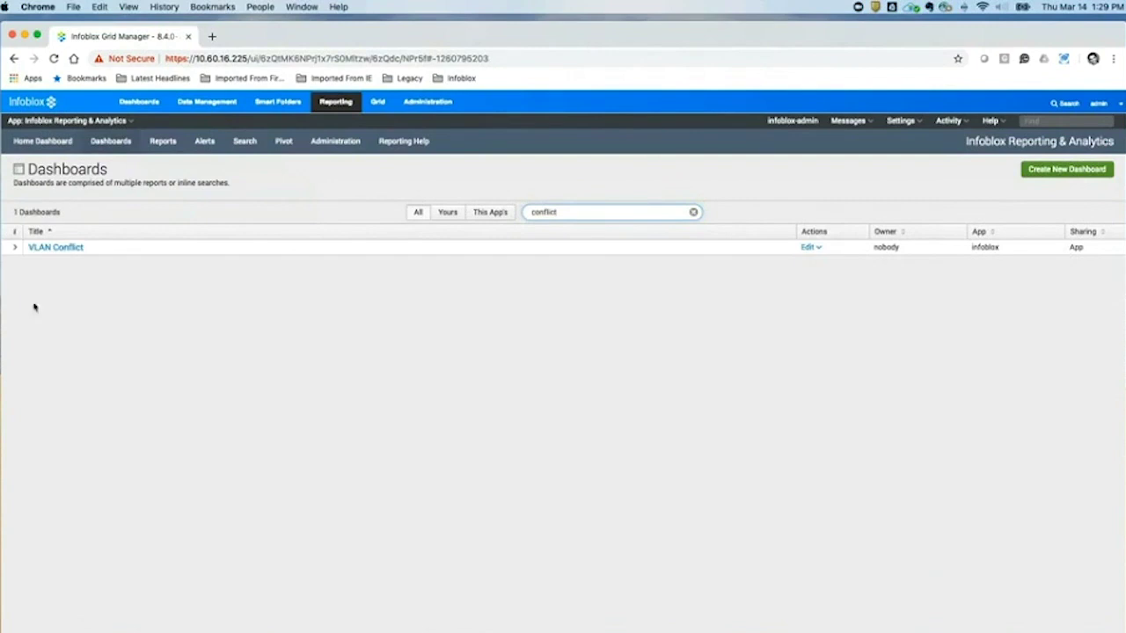
{"action": "left_click", "coordinate": [58, 247]}
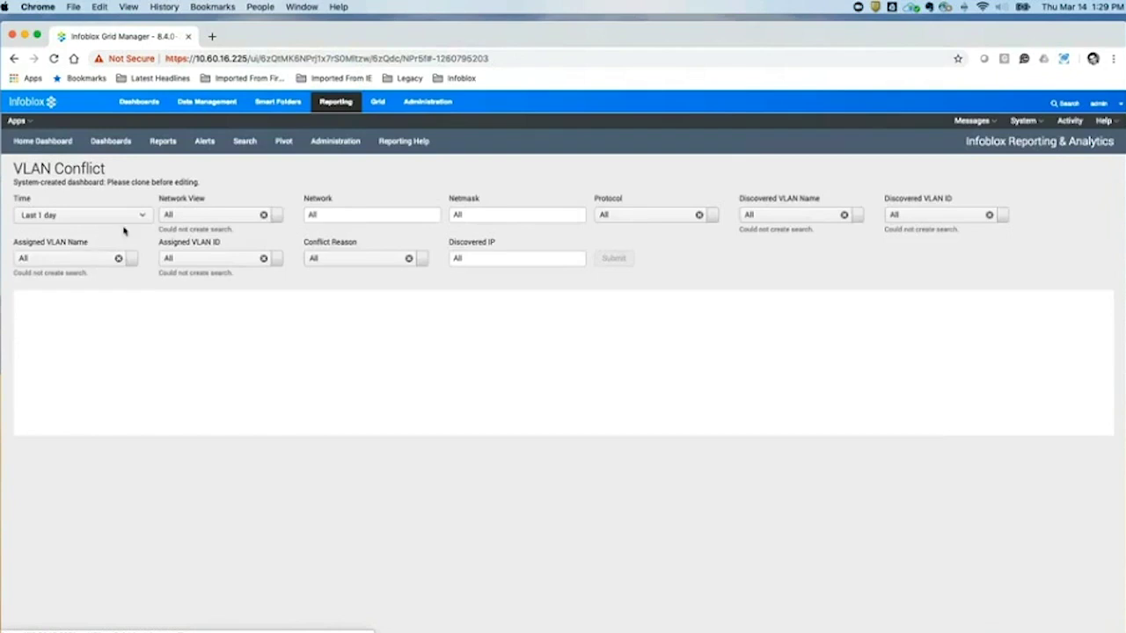
- Set the dashboard's time range to the last 1 hour
{"action": "left_click", "coordinate": [122, 225]}
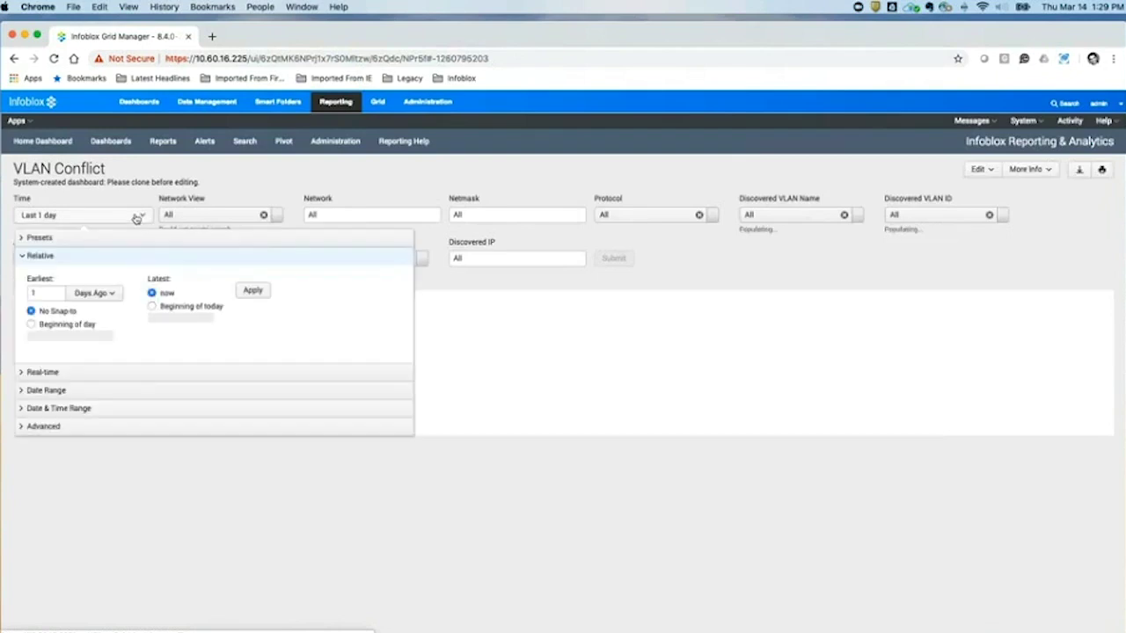
{"action": "left_click", "coordinate": [94, 293]}
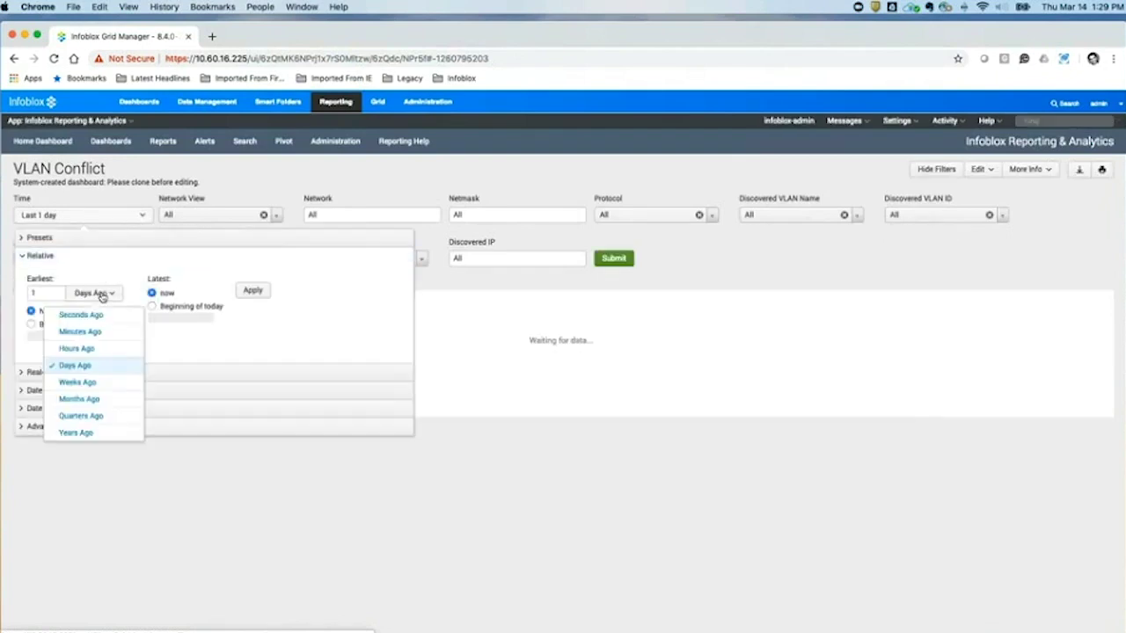
{"action": "left_click", "coordinate": [87, 349]}
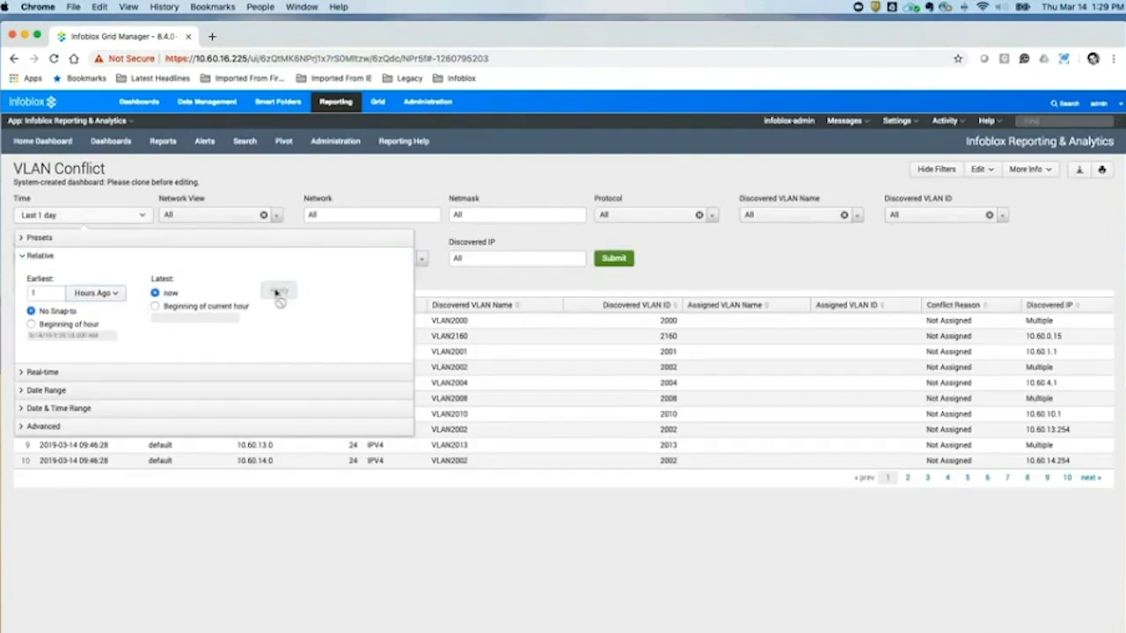
{"action": "left_click", "coordinate": [269, 292]}
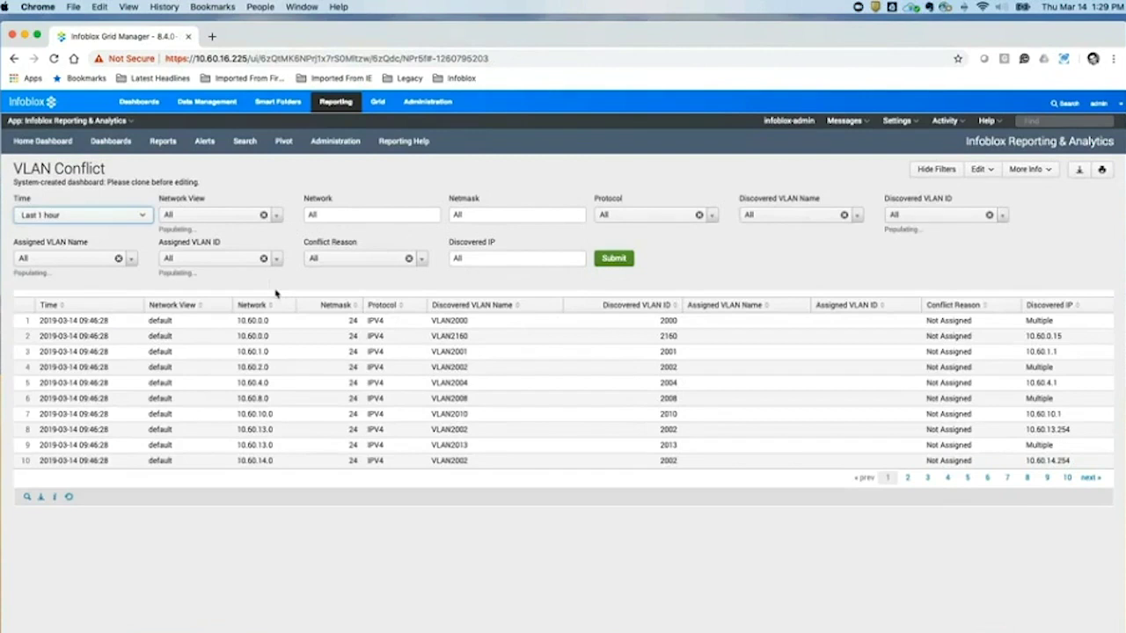
- Run the report, filter Conflict Reason to Not Discovered, then to Name Conflict
{"action": "left_click", "coordinate": [613, 259]}
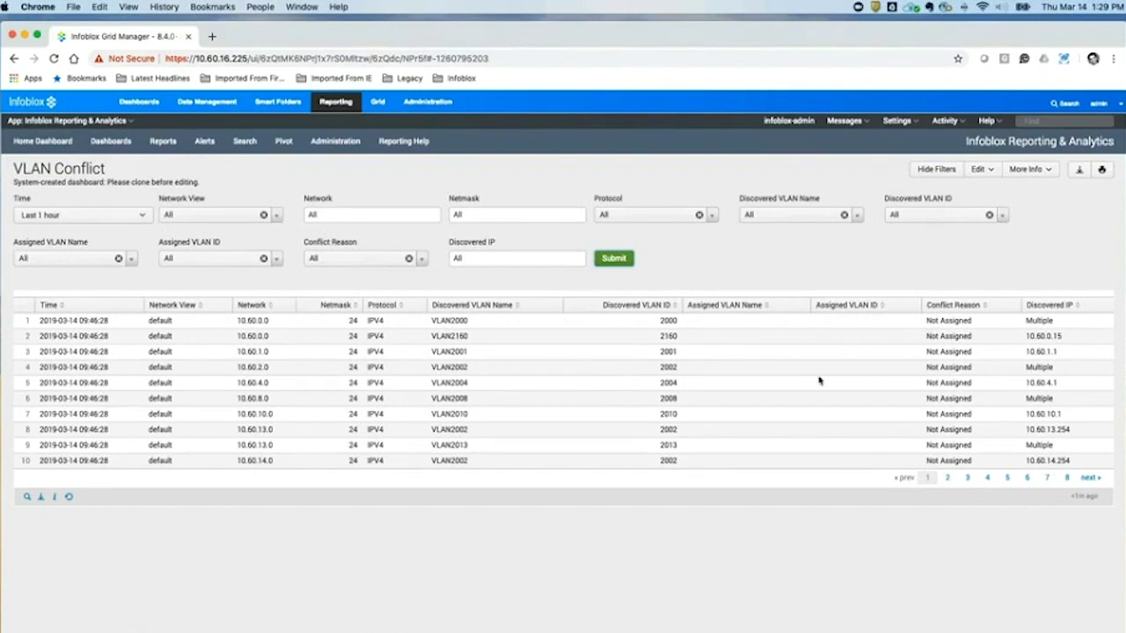
{"action": "left_click", "coordinate": [422, 261]}
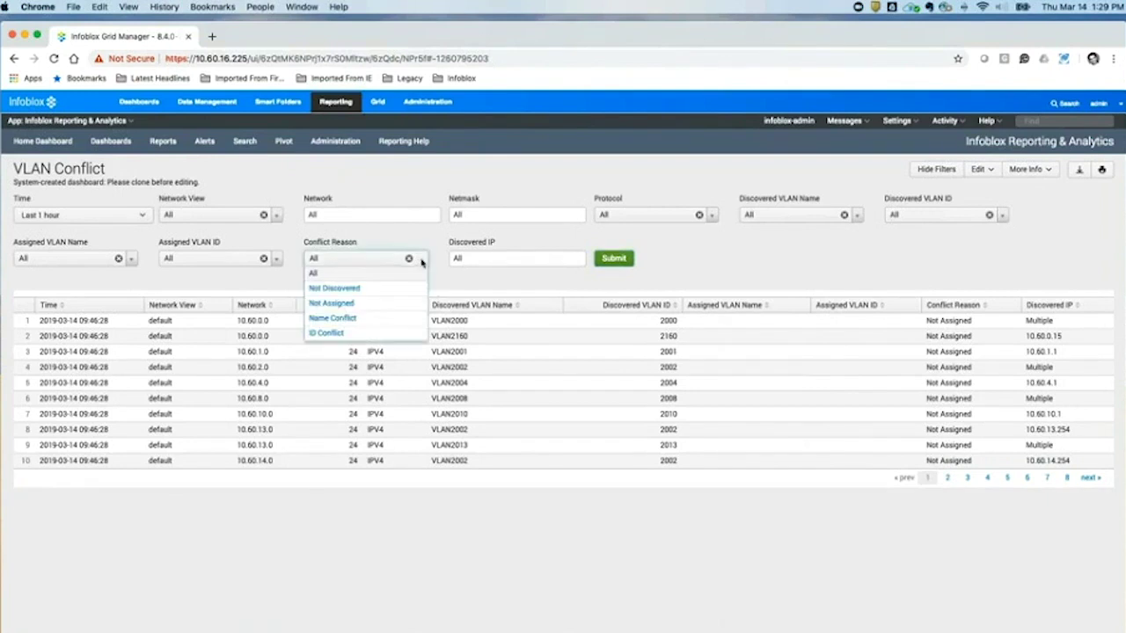
{"action": "left_click", "coordinate": [353, 290]}
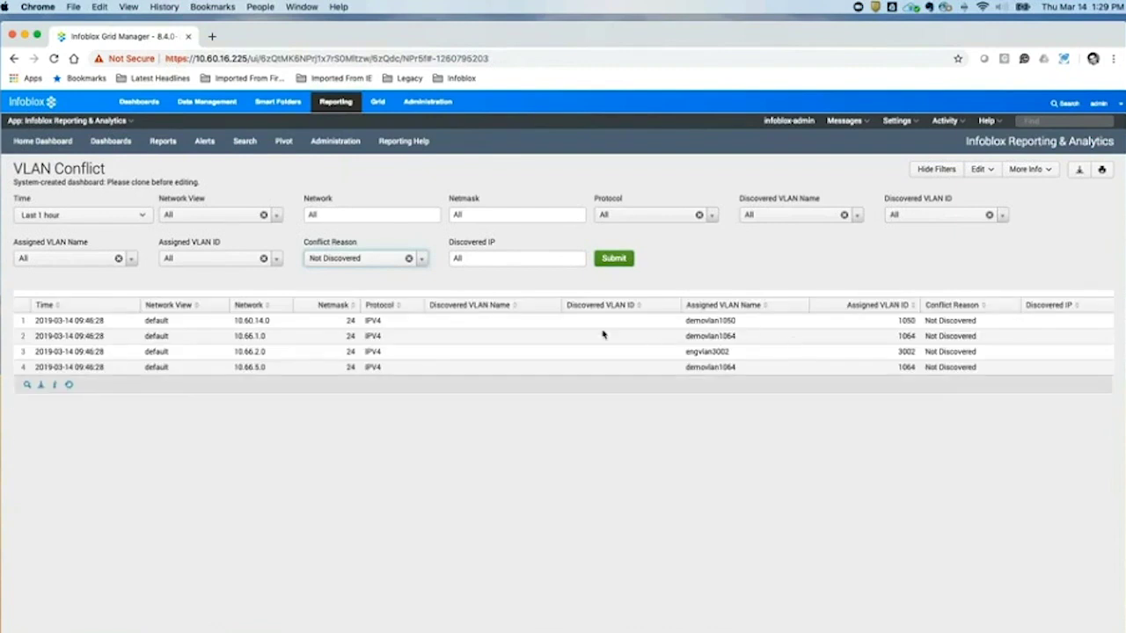
{"action": "left_click", "coordinate": [422, 259]}
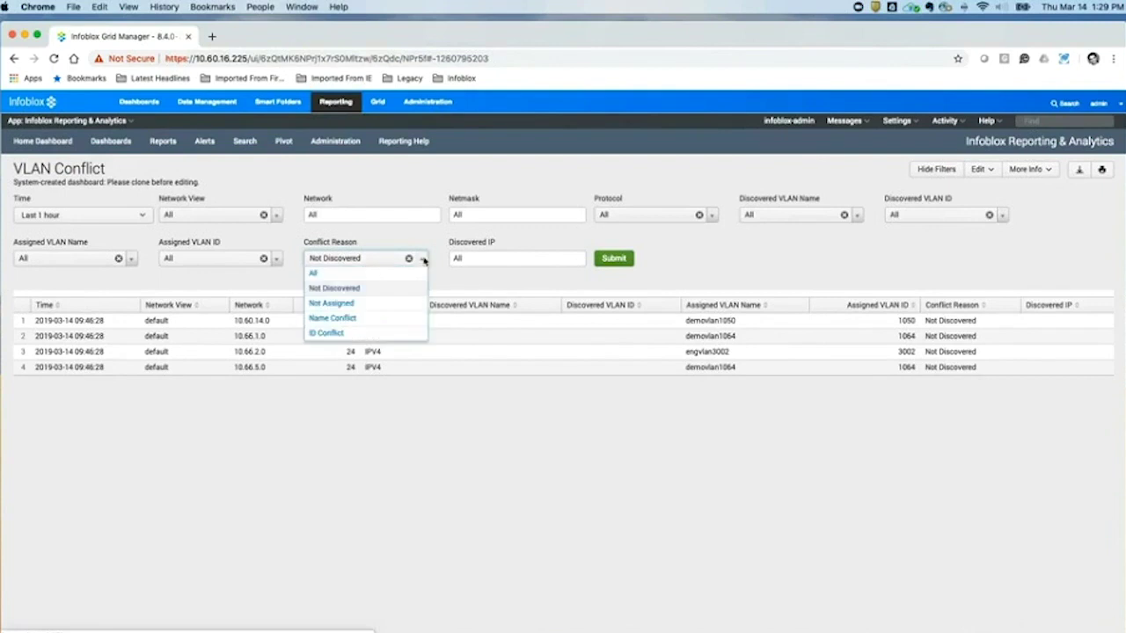
{"action": "left_click", "coordinate": [353, 320]}
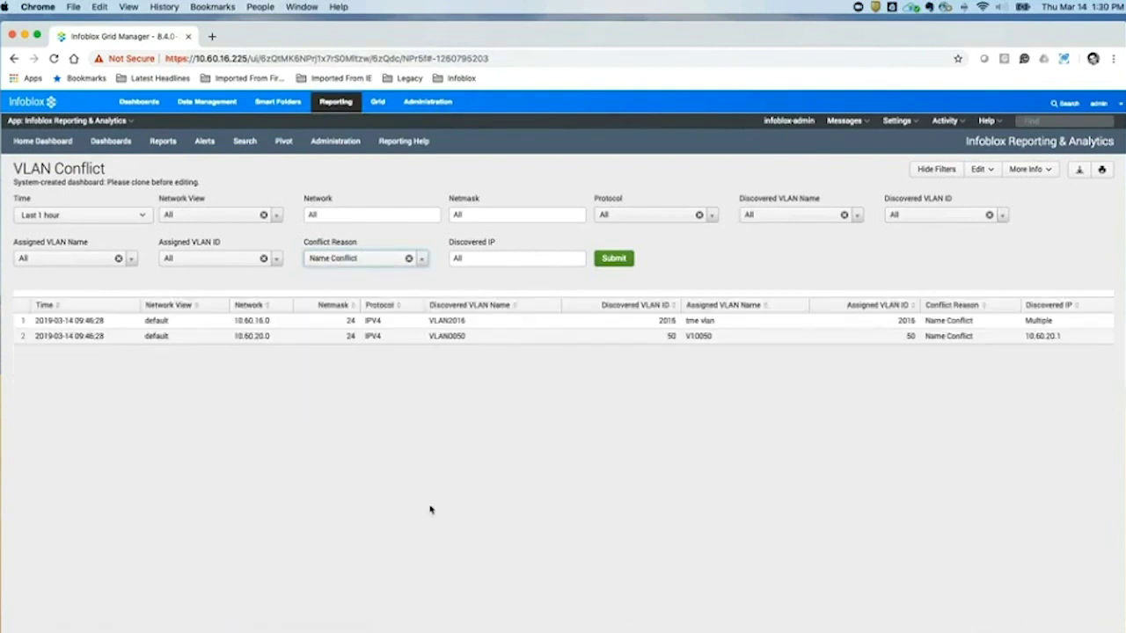